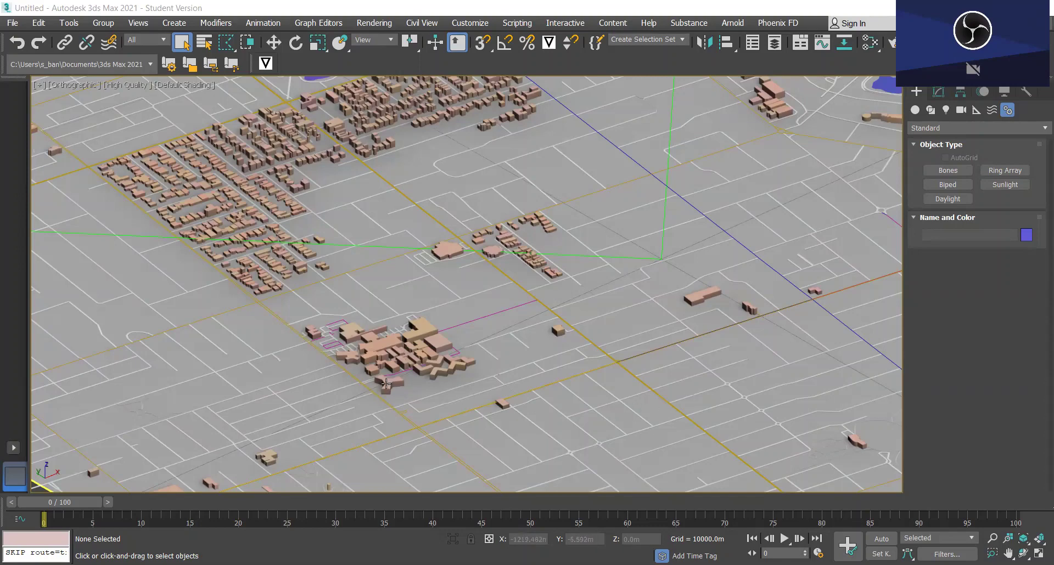
# Zoom and orbit the Perspective view so the entire city plane and its buildings are framed from above
pyautogui.scroll(5, 375, 385)
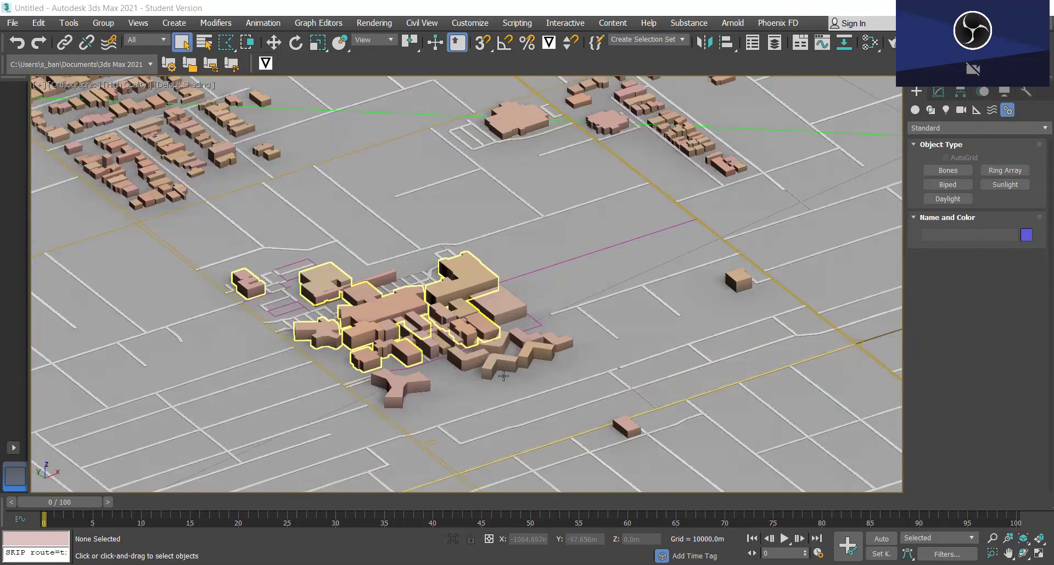
pyautogui.scroll(-10, 497, 384)
pyautogui.keyDown('alt'); pyautogui.moveTo(491, 401); pyautogui.dragTo(393, 424, button='middle'); pyautogui.keyUp('alt')
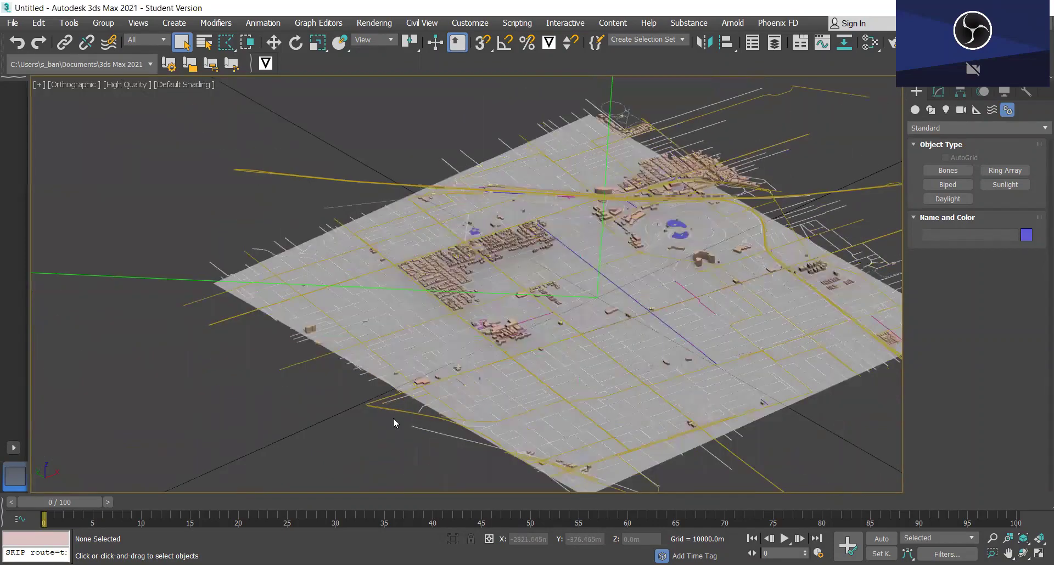
pyautogui.scroll(5, 391, 427)
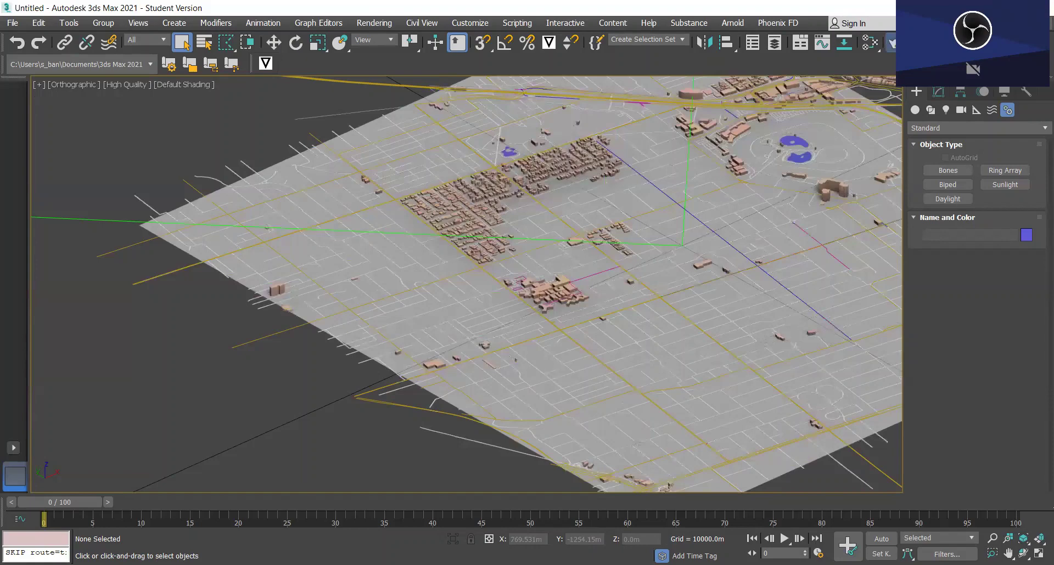
pyautogui.press('F10')
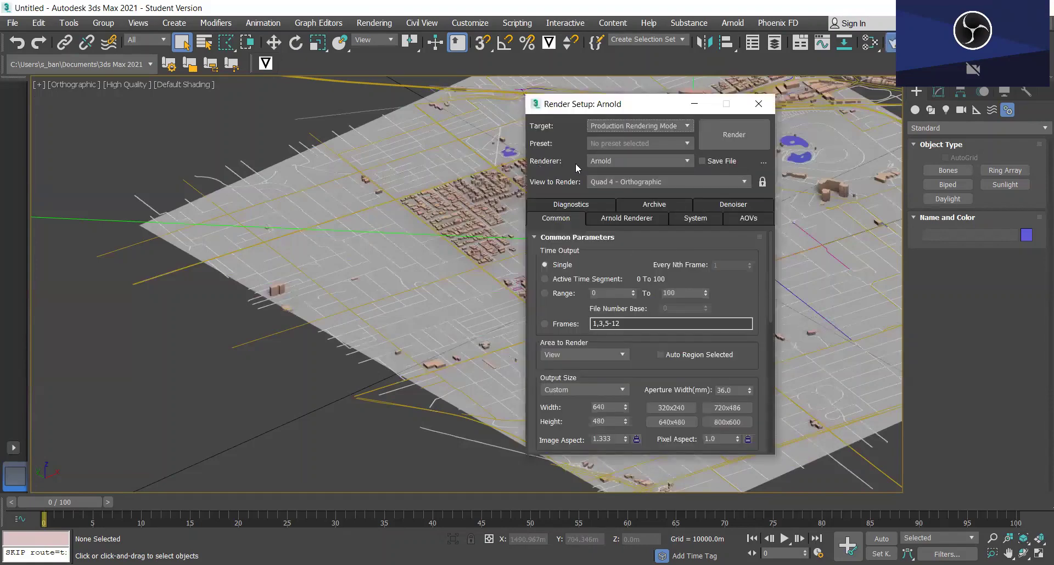
pyautogui.click(681, 165)
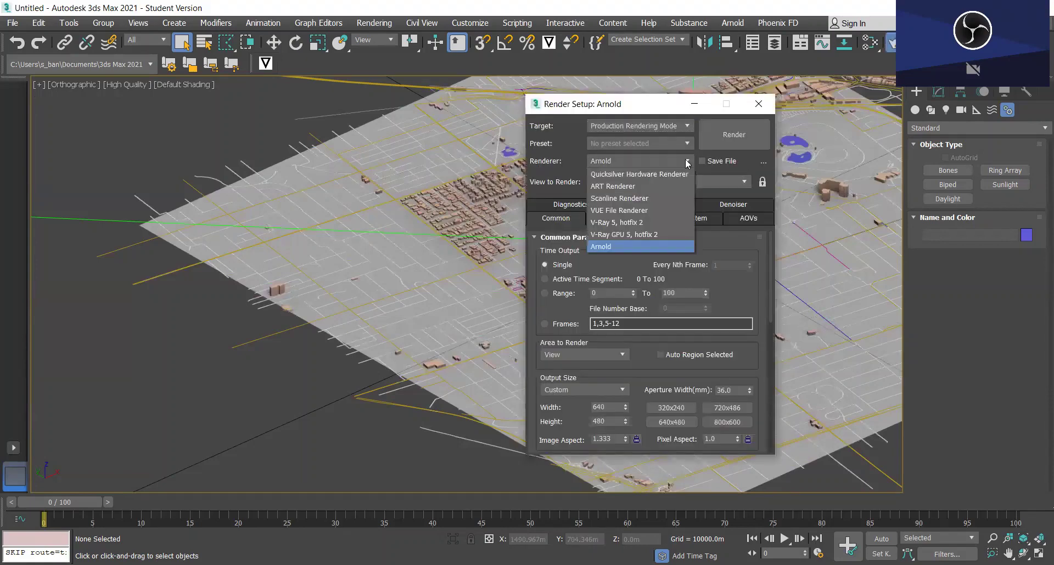
pyautogui.click(612, 245)
pyautogui.click(758, 103)
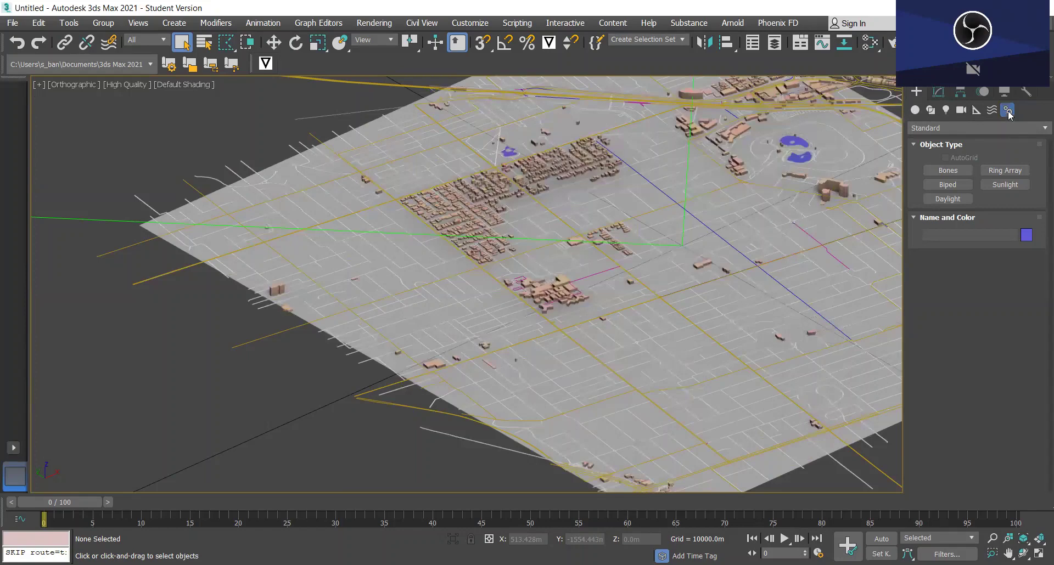
# Create Daylight001, placing its compass near the plane's lower left and setting the sun height
pyautogui.click(955, 199)
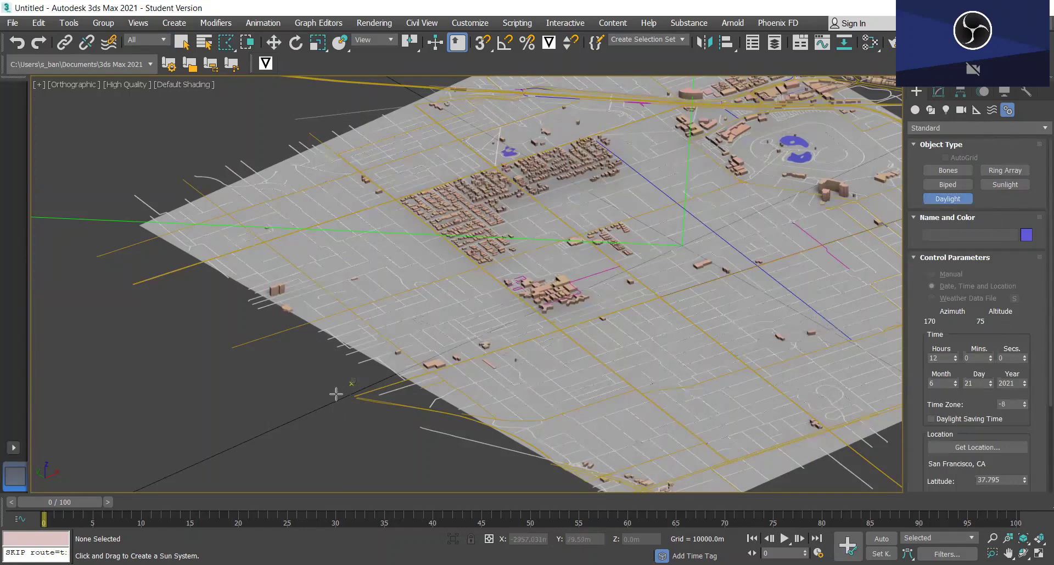
pyautogui.moveTo(337, 385); pyautogui.dragTo(352, 383)
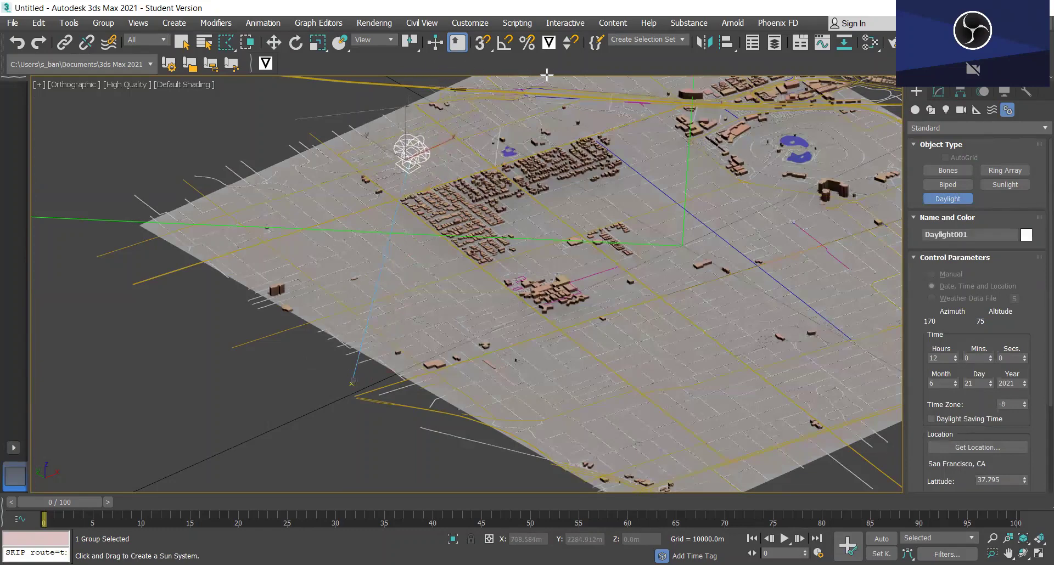
pyautogui.click(549, 77)
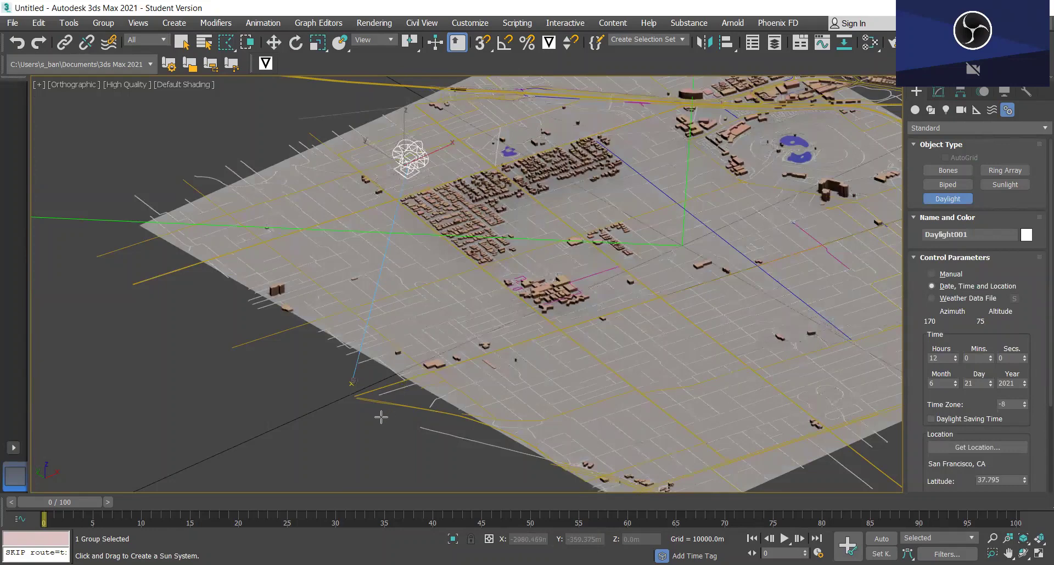
# Untick Sunlight Active in Daylight001's parameters so the city plane goes dark
pyautogui.click(938, 95)
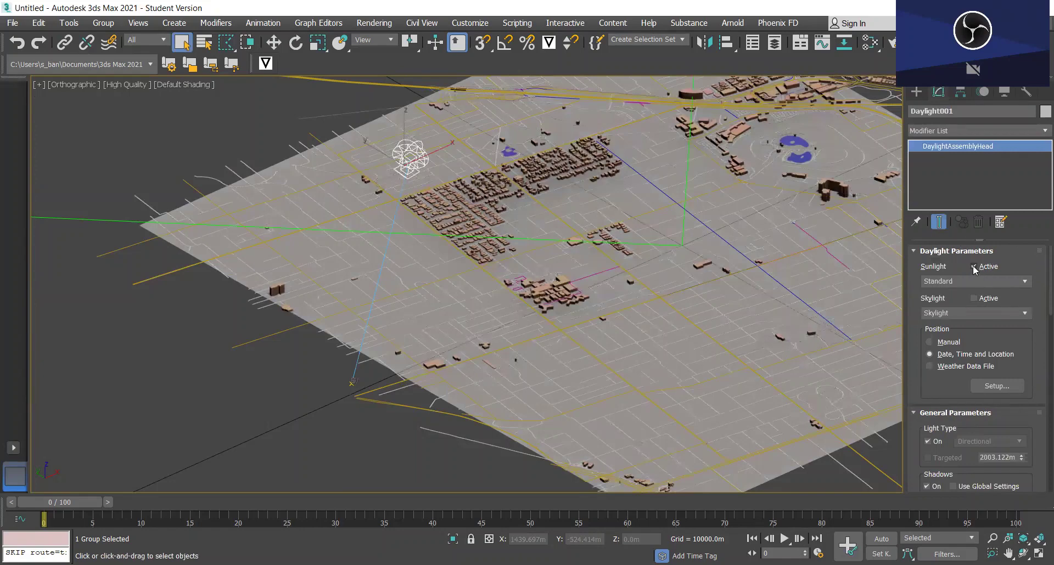
pyautogui.click(973, 267)
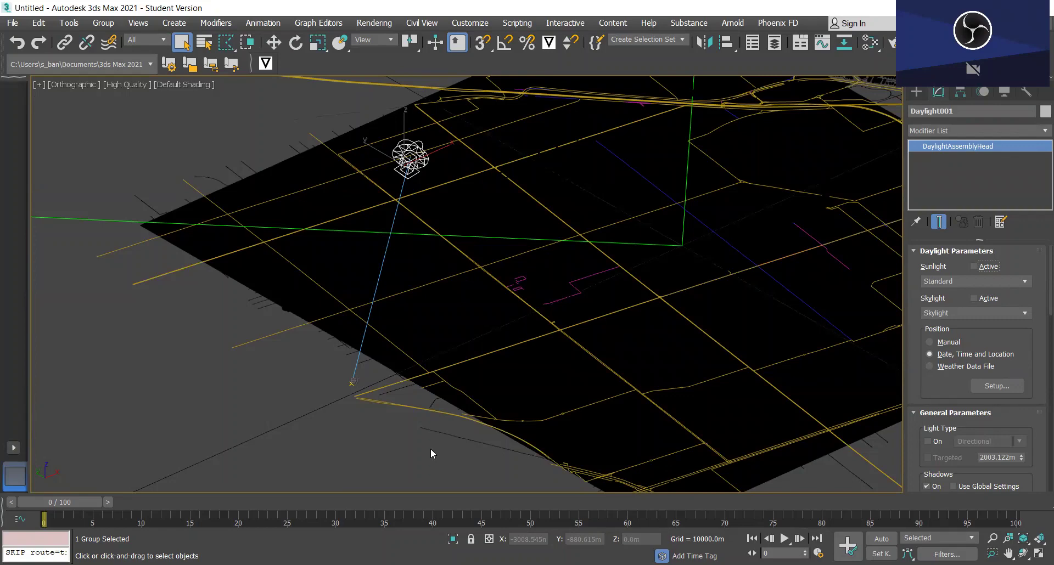
pyautogui.click(919, 90)
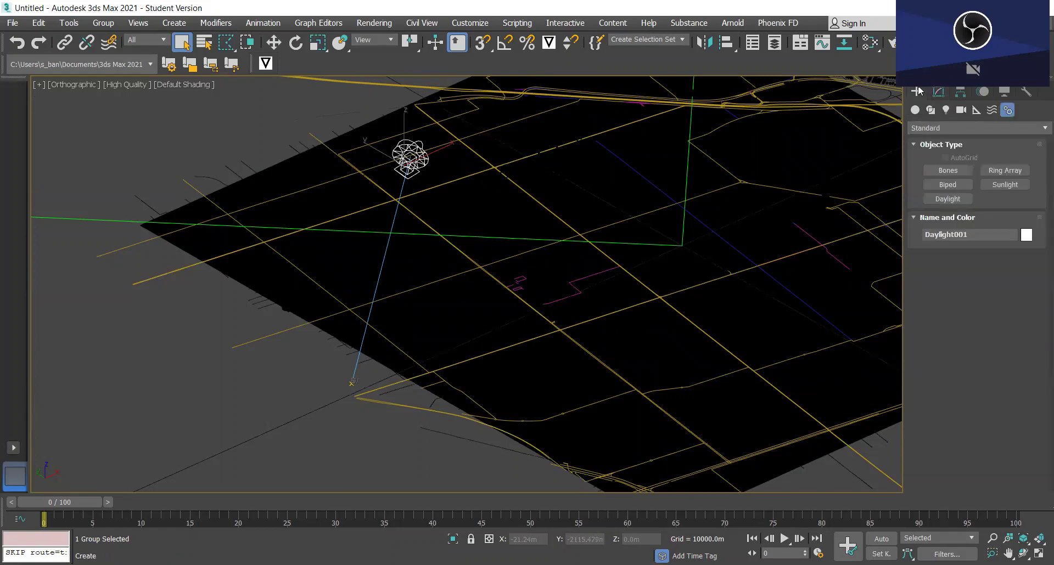
# Create a targeted ArnoldLight001 from the plane's lower left and select it for editing
pyautogui.click(948, 110)
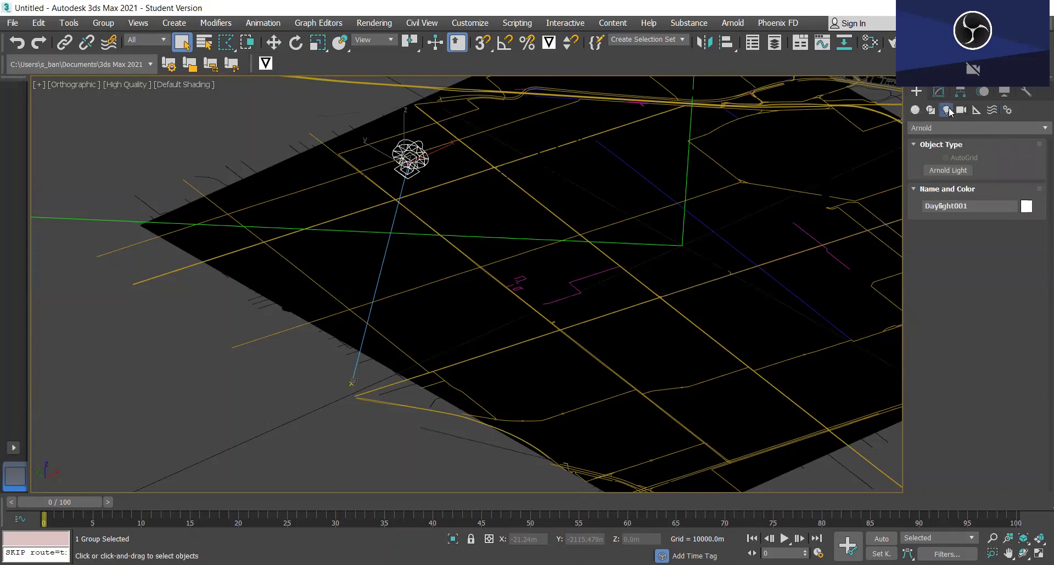
pyautogui.click(934, 128)
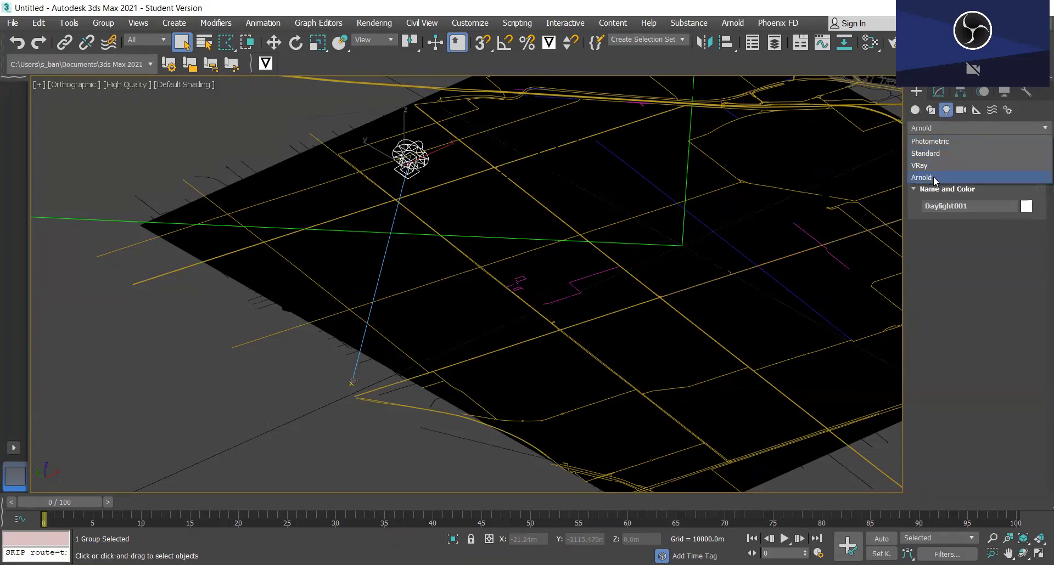
pyautogui.click(935, 178)
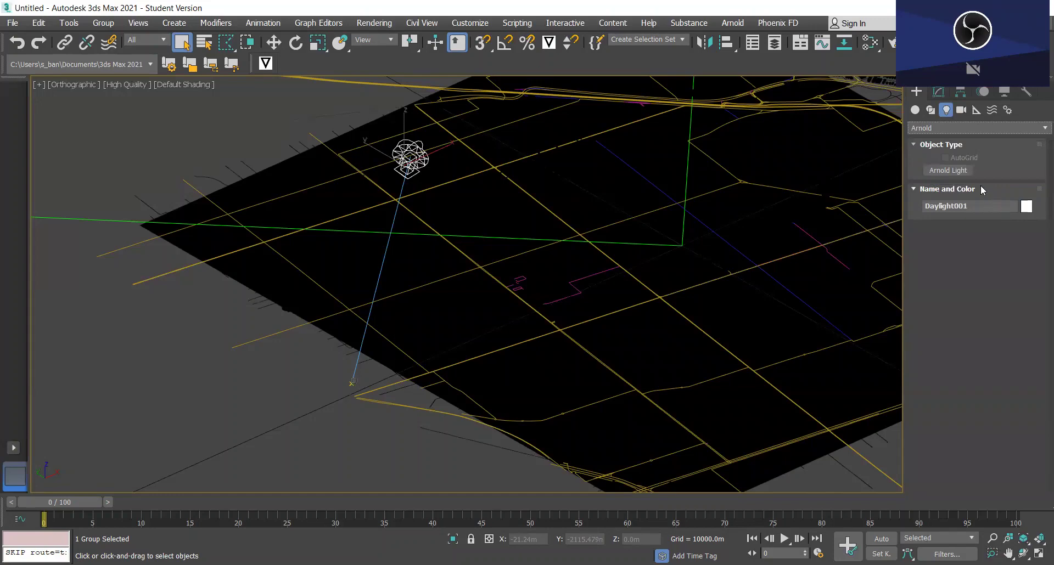
pyautogui.click(955, 172)
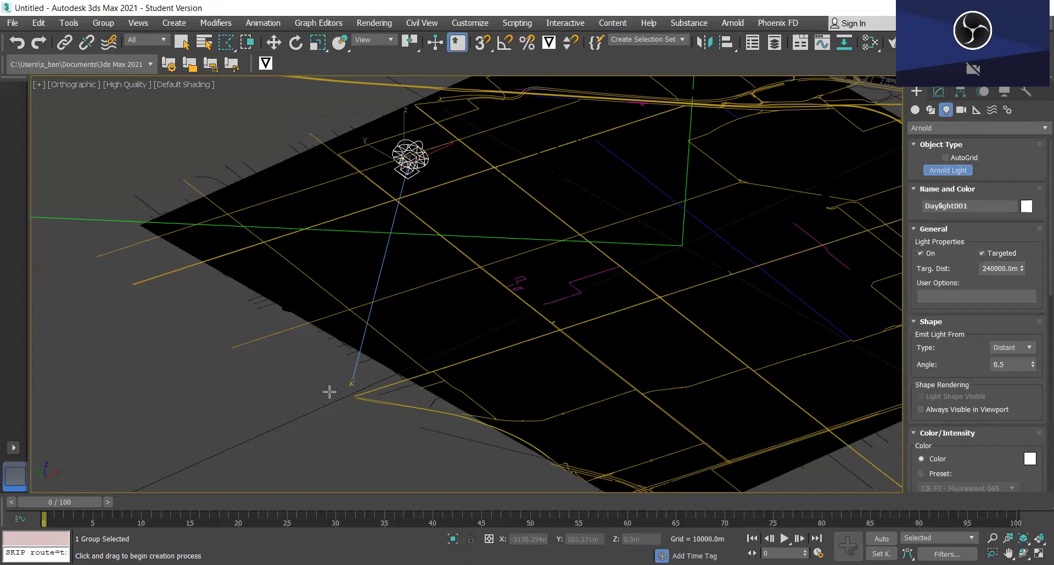
pyautogui.moveTo(333, 391); pyautogui.dragTo(110, 207)
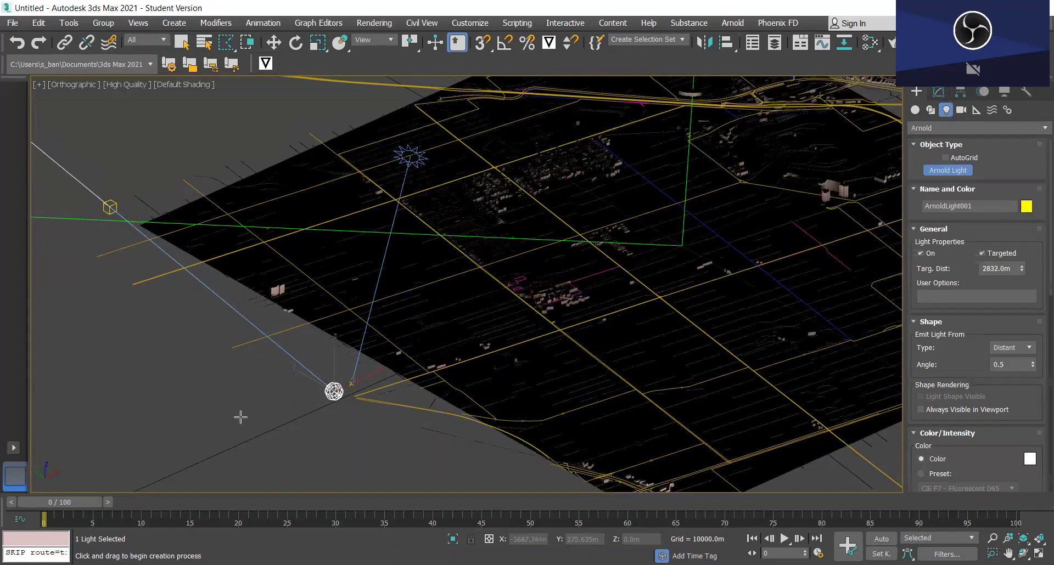
pyautogui.rightClick(341, 404)
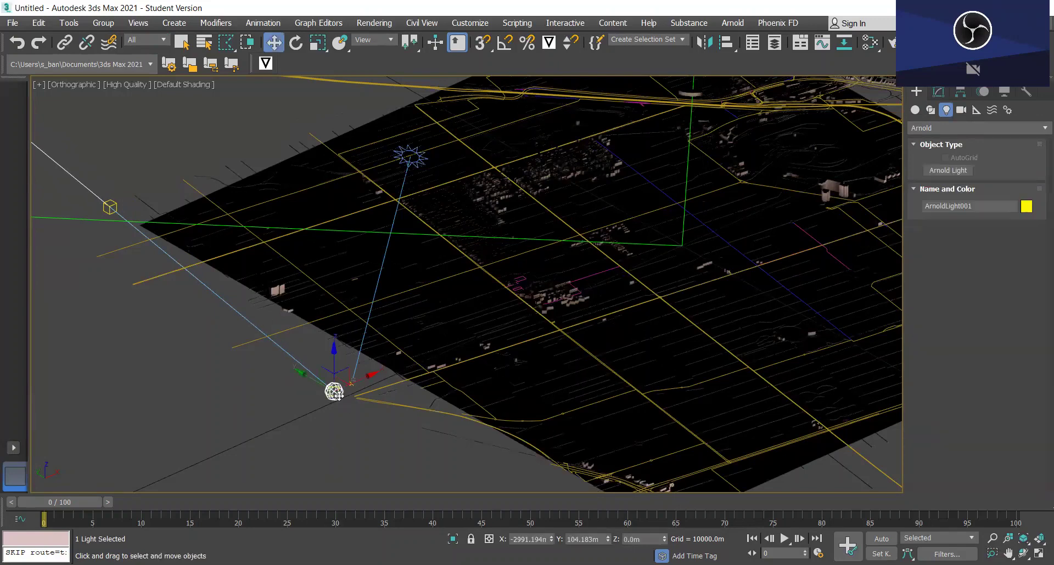
pyautogui.click(328, 427)
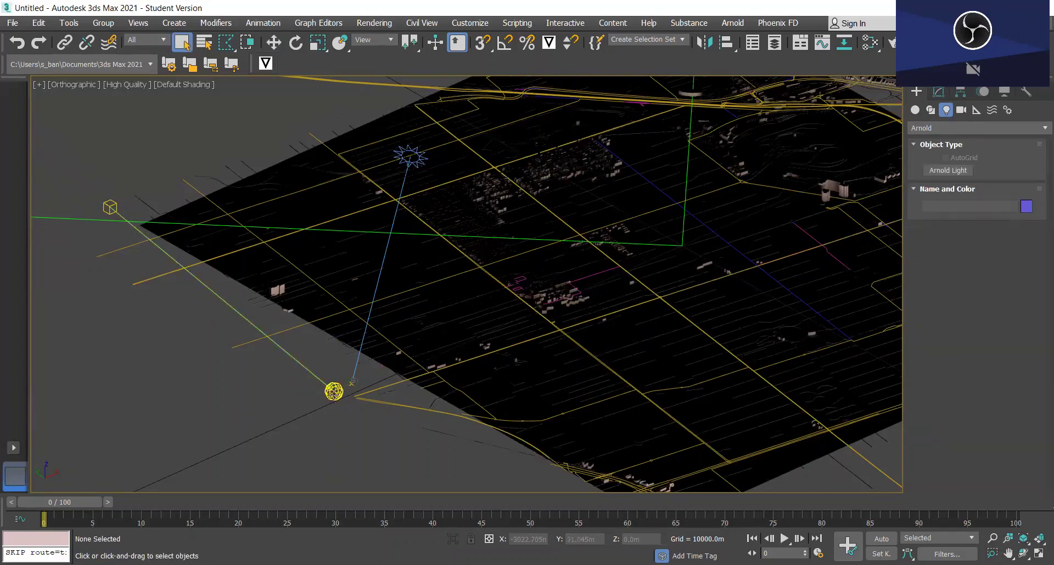
pyautogui.click(333, 393)
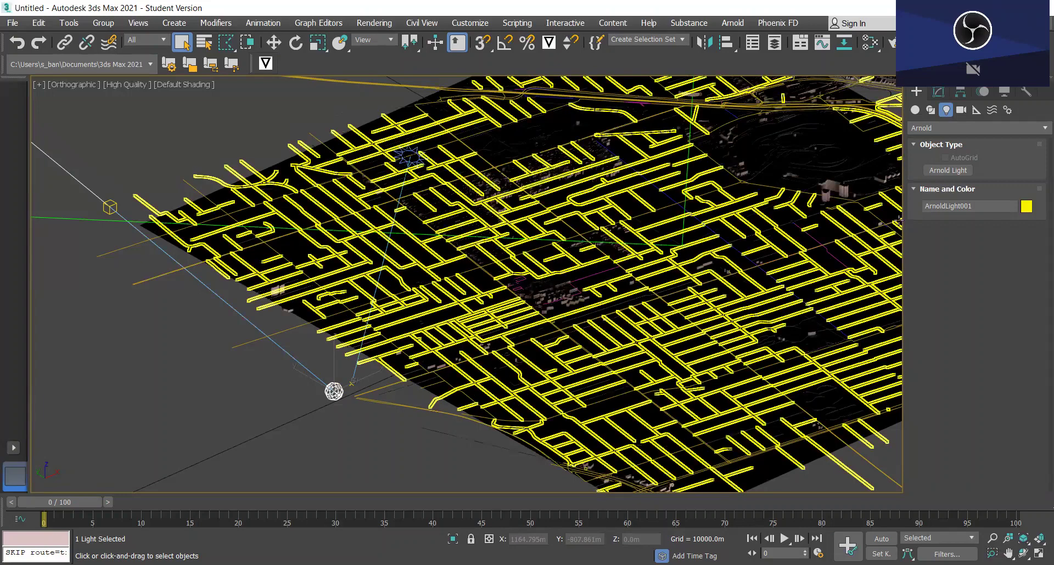
pyautogui.click(939, 92)
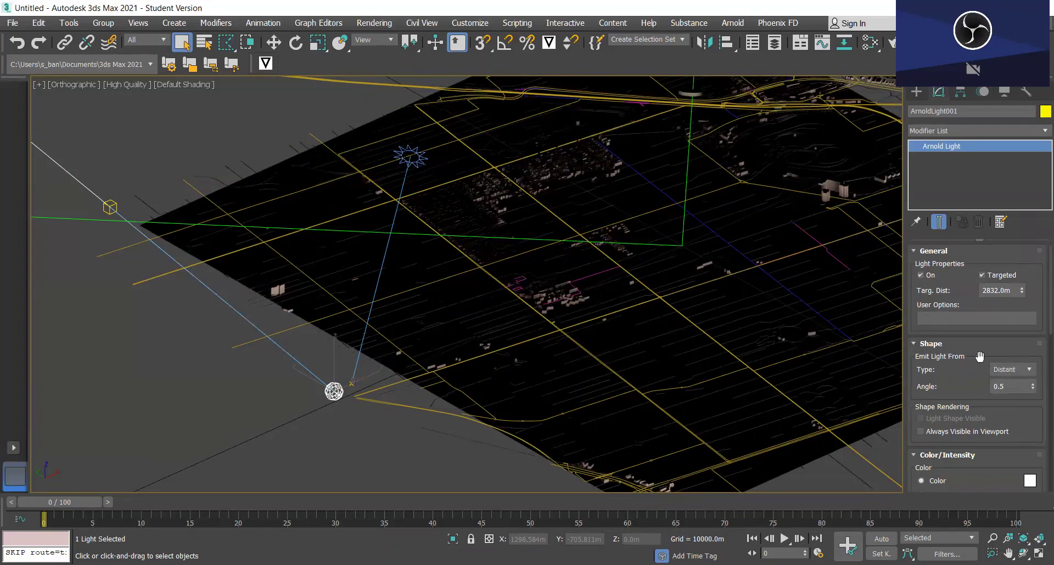
pyautogui.click(1030, 371)
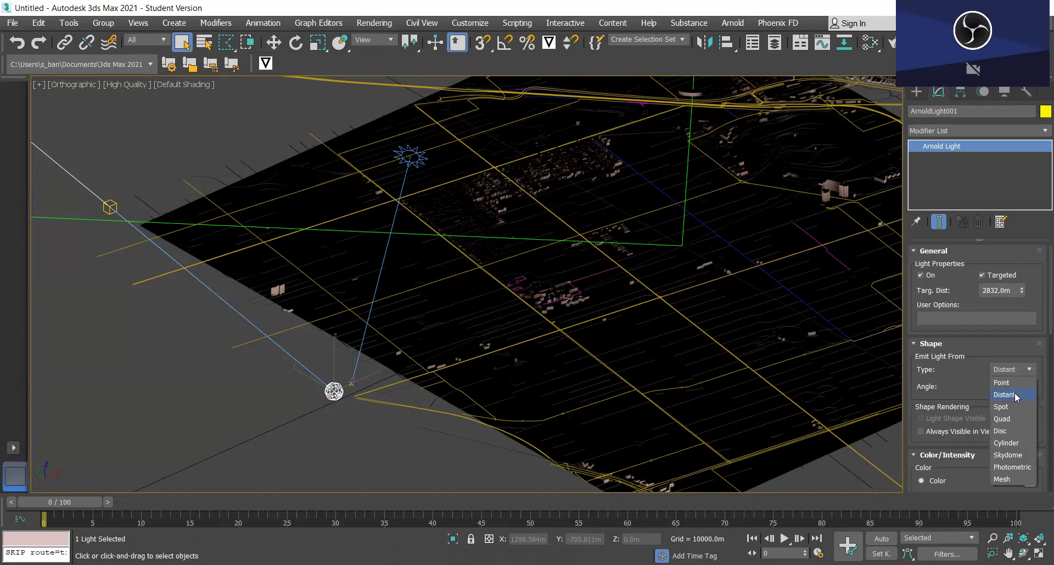
pyautogui.click(1013, 395)
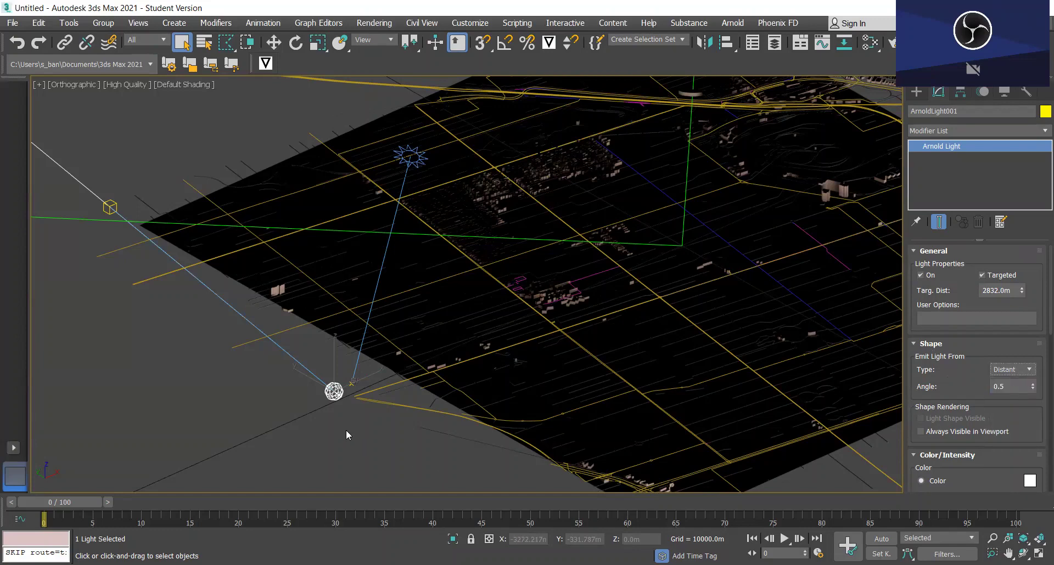
pyautogui.scroll(-2, 347, 430)
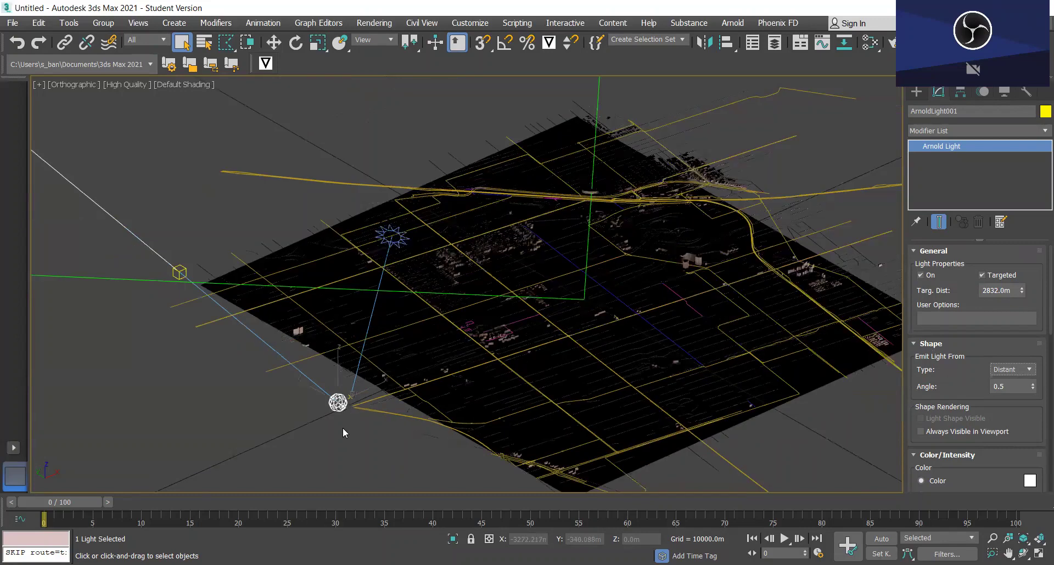
pyautogui.scroll(2, 299, 414)
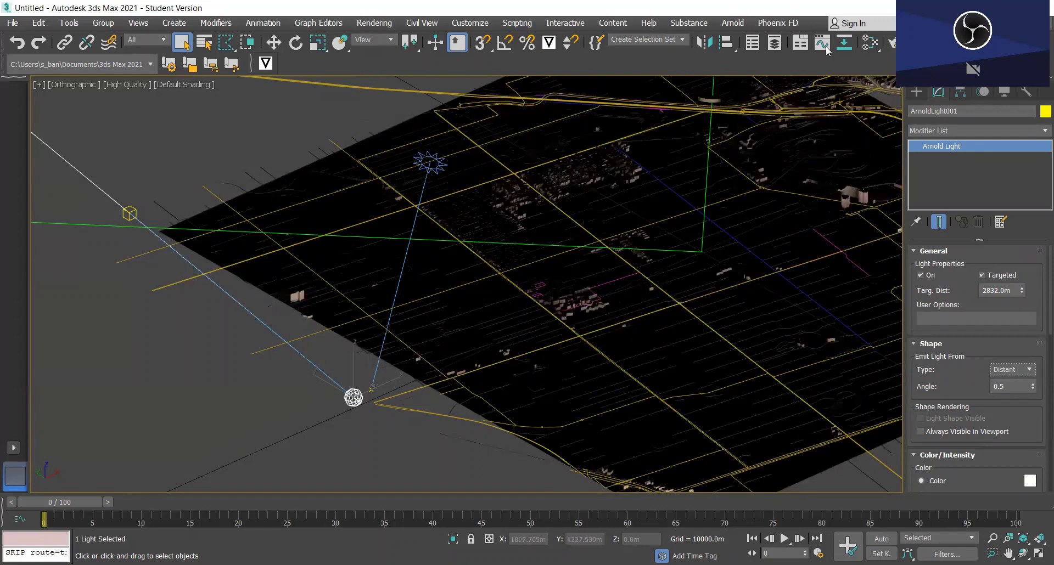
# Align ArnoldLight001 to Sun001's X/Y/Z position, pivot point to pivot point
pyautogui.click(729, 44)
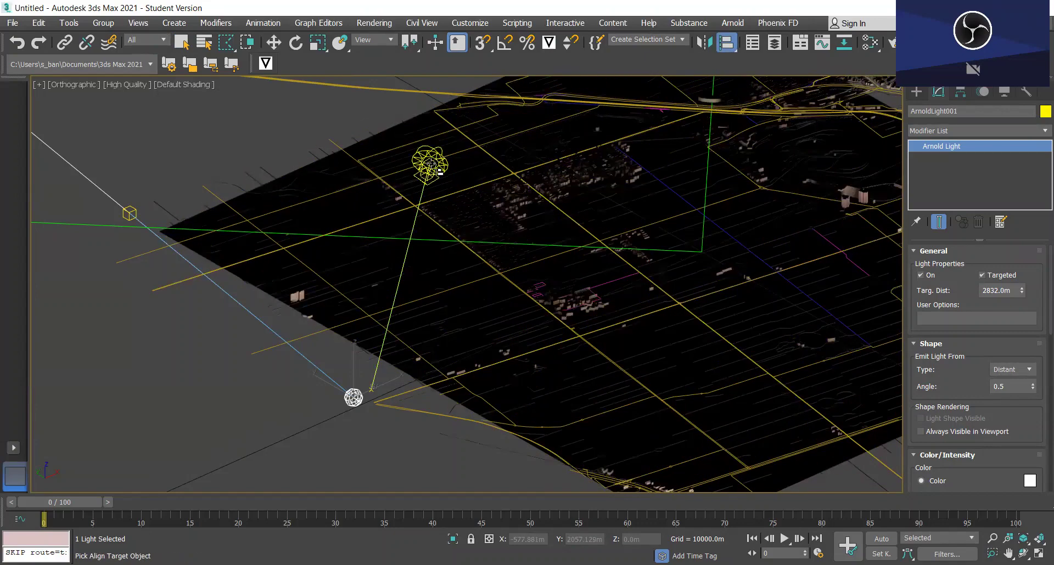
pyautogui.click(434, 168)
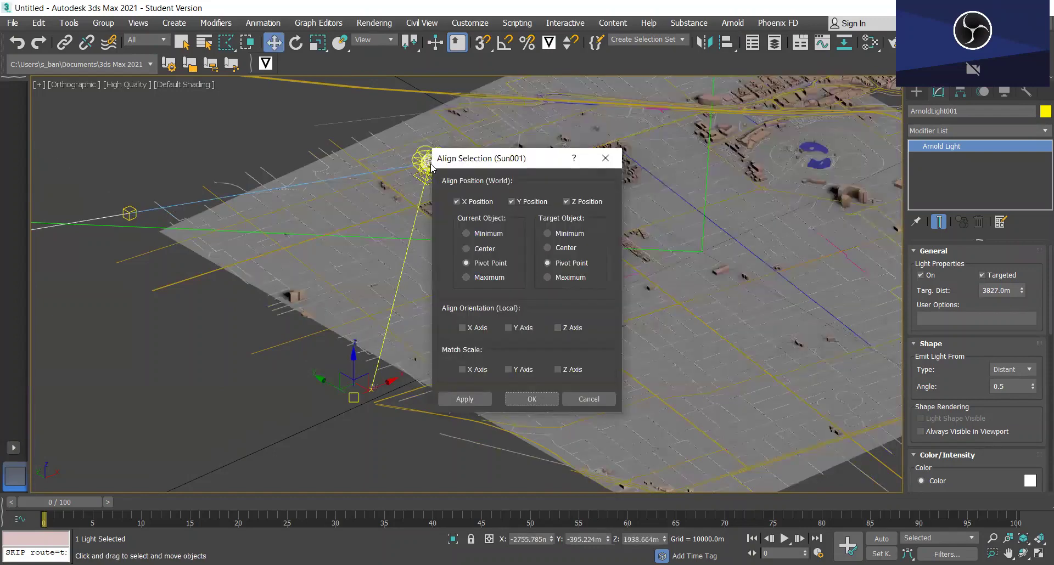
pyautogui.click(532, 400)
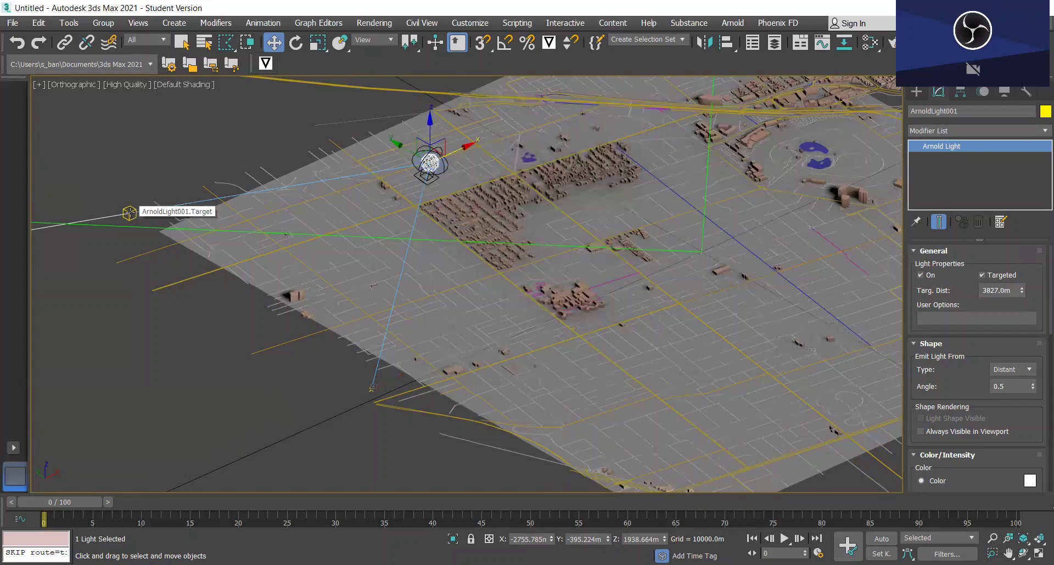
# Align ArnoldLight001.Target to Compass001's pivot on X, Y and Z position
pyautogui.press('q')
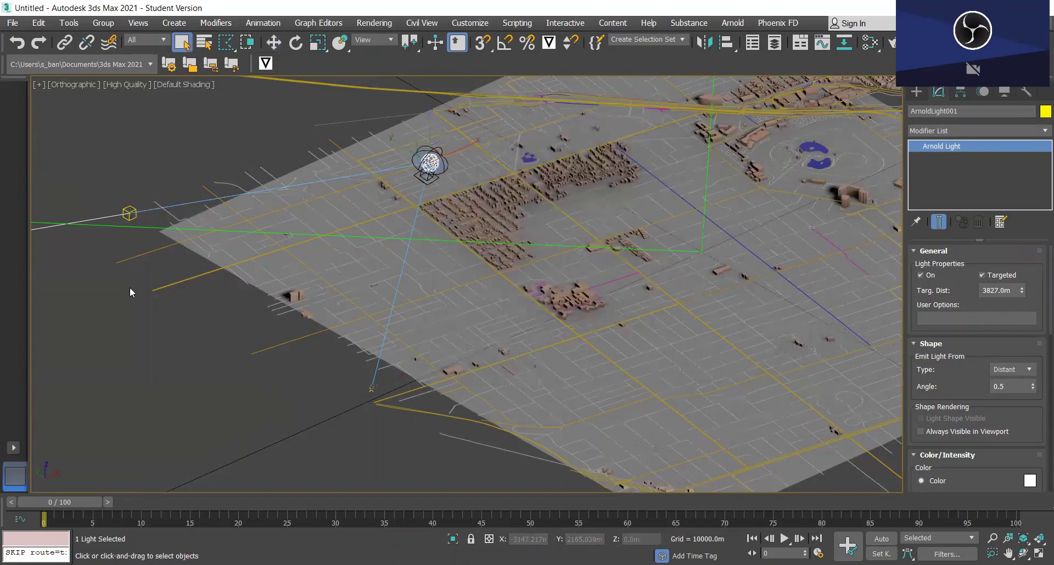
pyautogui.click(130, 213)
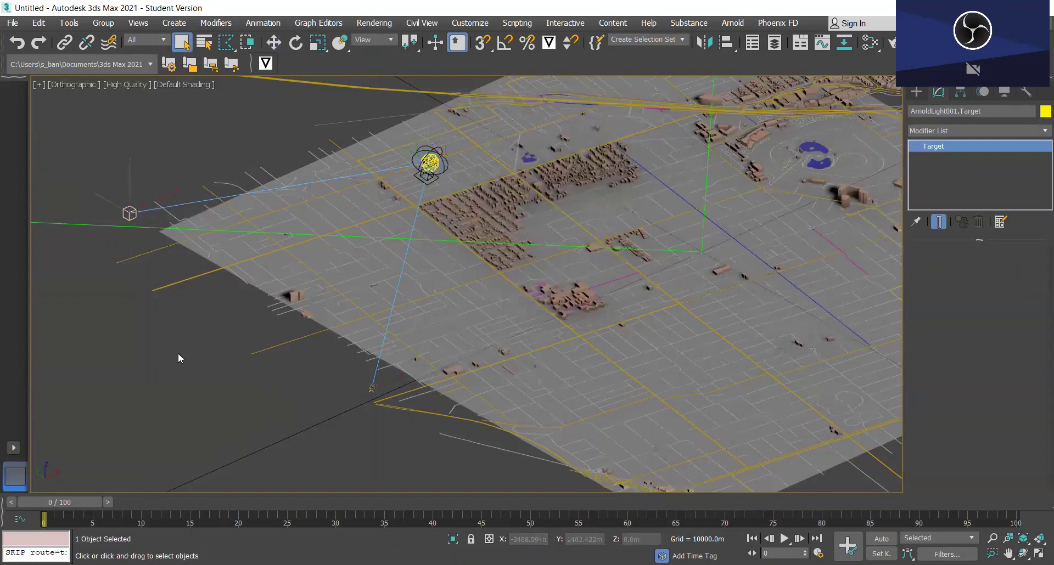
pyautogui.click(729, 44)
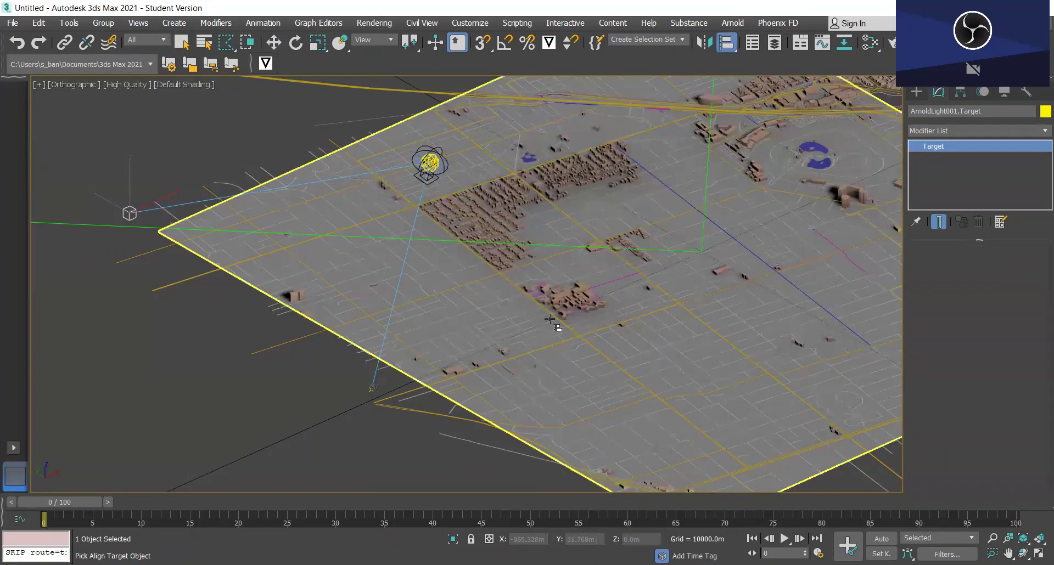
pyautogui.scroll(10, 374, 387)
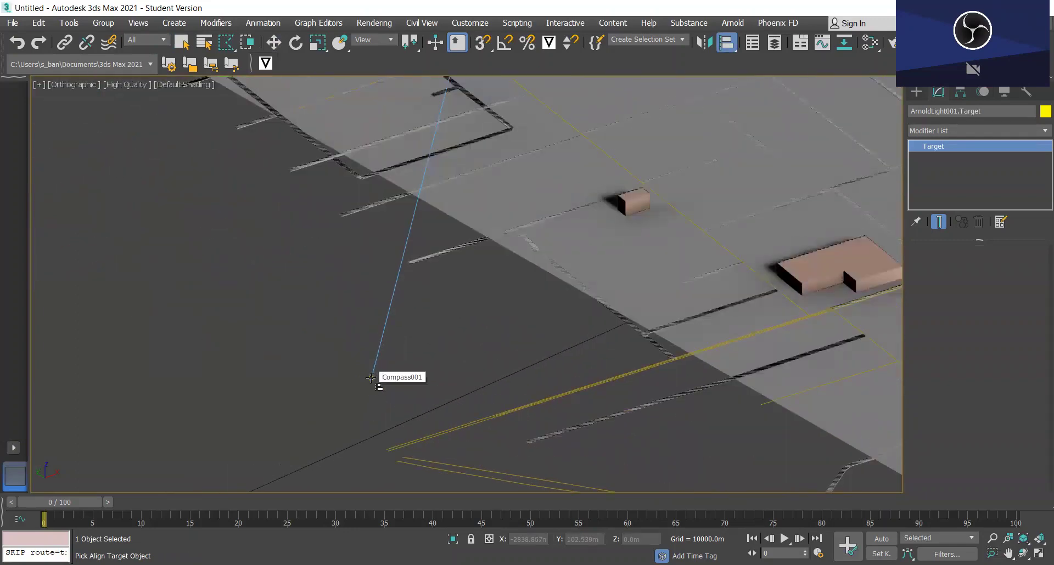
pyautogui.click(371, 379)
pyautogui.click(532, 399)
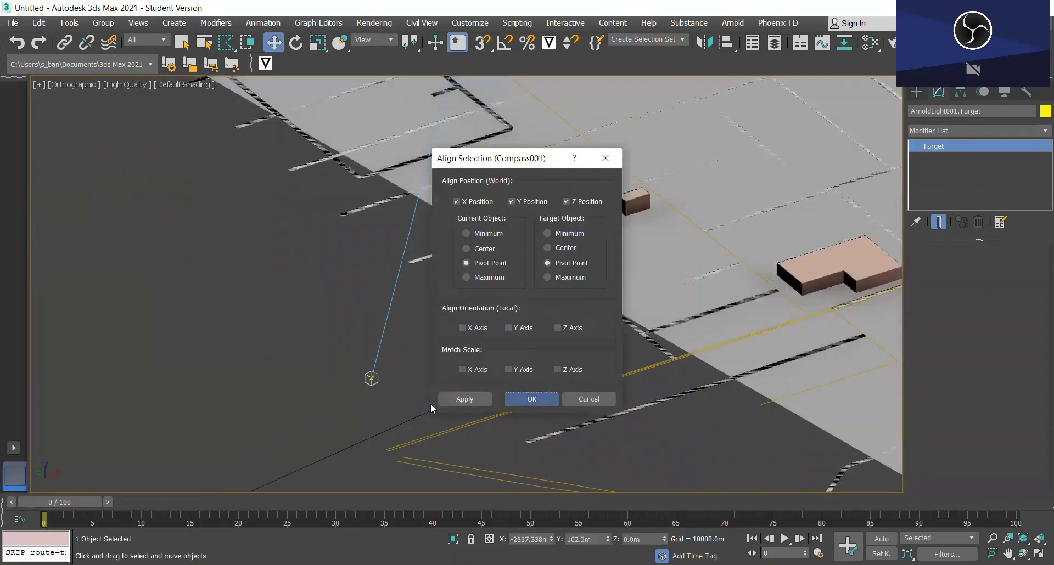
pyautogui.scroll(-6, 438, 387)
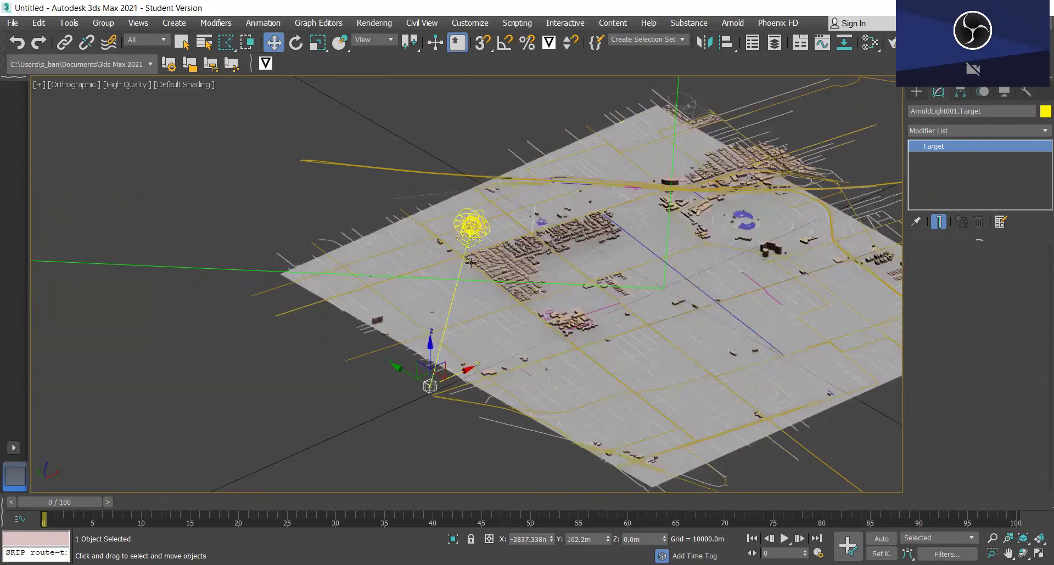
pyautogui.keyDown('alt'); pyautogui.moveTo(467, 277); pyautogui.dragTo(468, 255, button='middle'); pyautogui.keyUp('alt')
pyautogui.scroll(2, 470, 217)
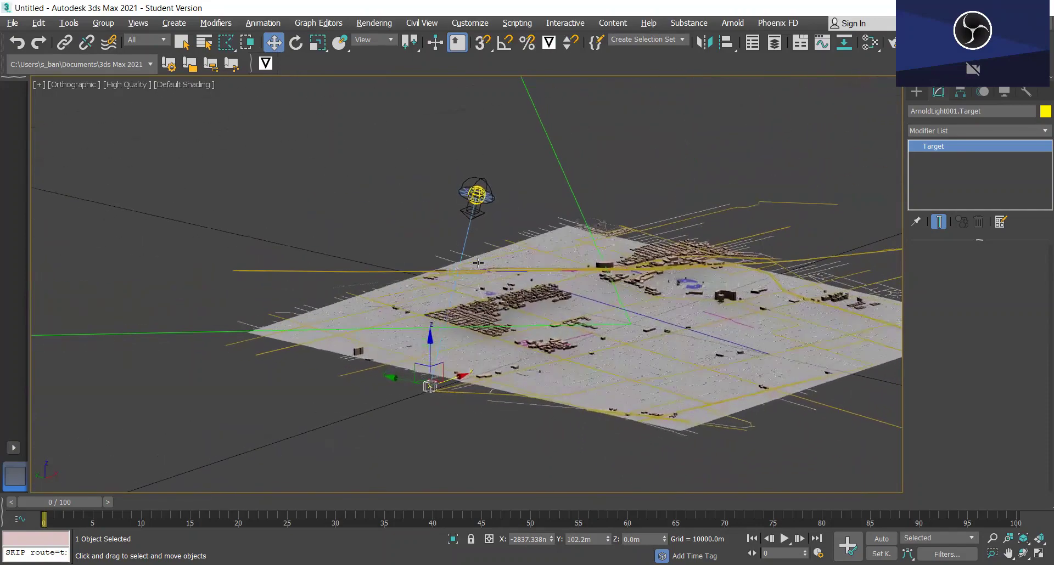
pyautogui.scroll(2, 441, 222)
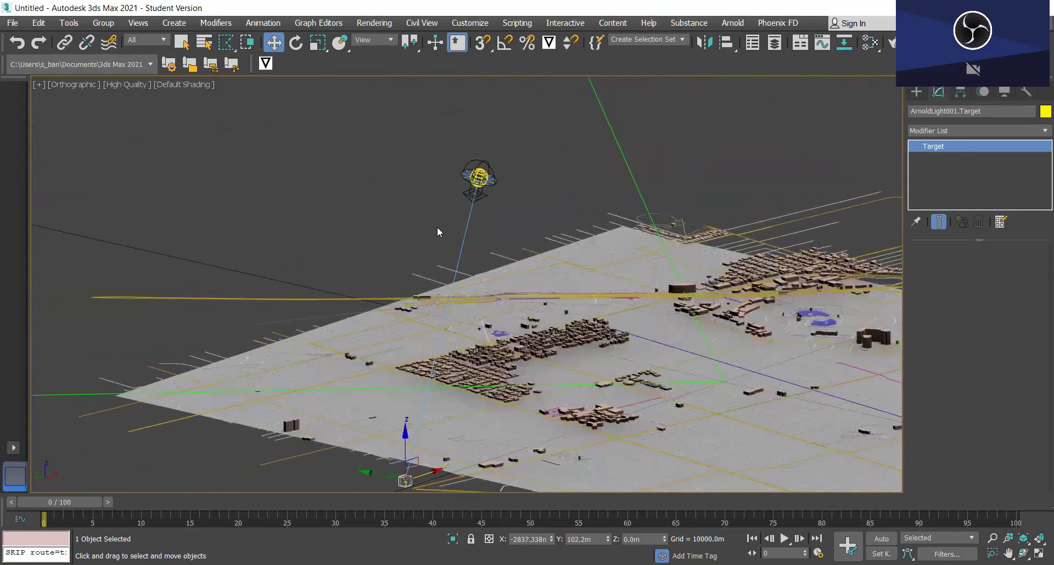
# Link the Daylight sun and ArnoldLight001 with Select and Link, then check the link
pyautogui.click(65, 44)
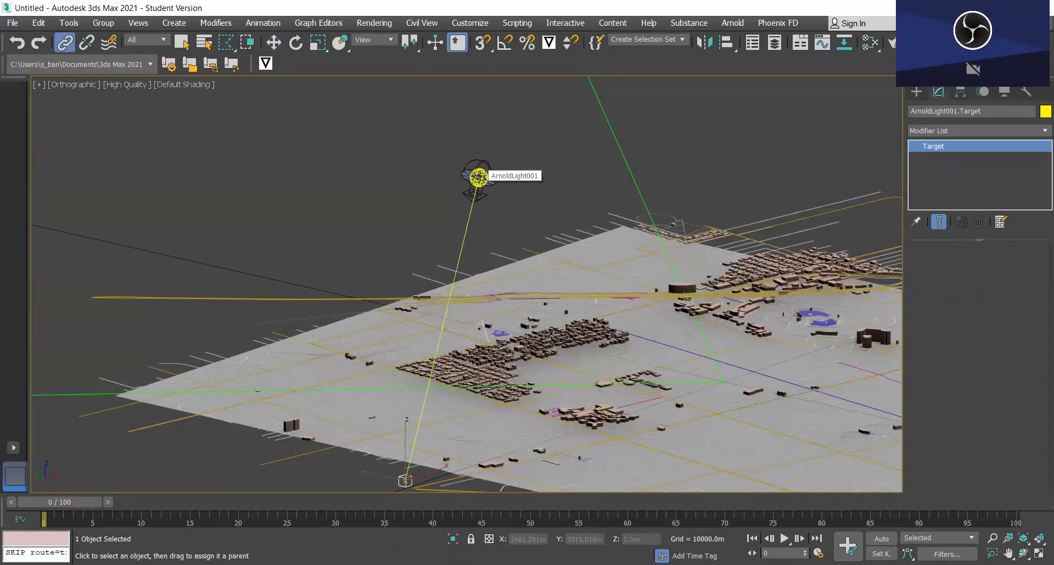
pyautogui.click(479, 177)
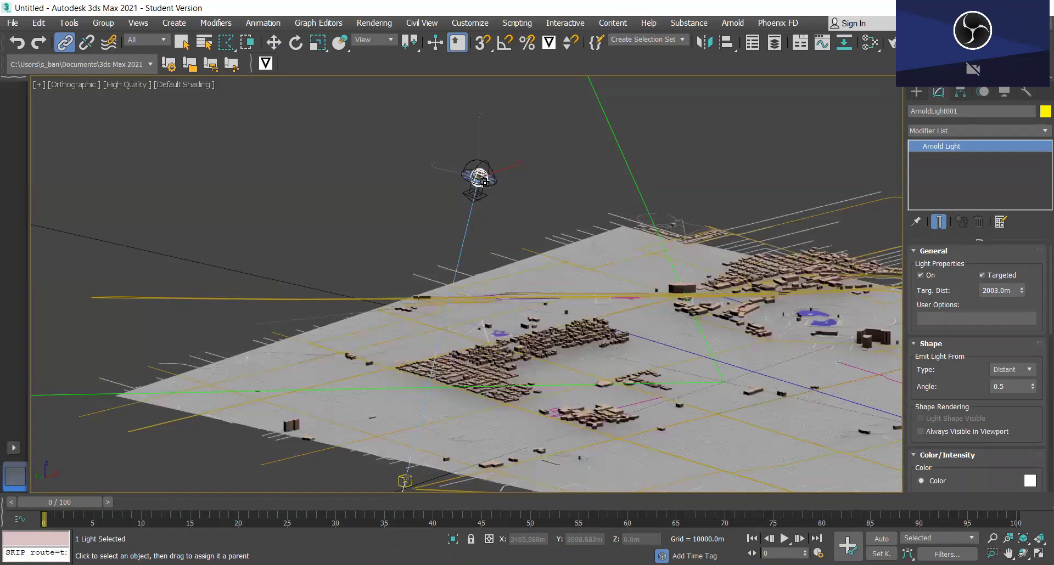
pyautogui.click(478, 177)
pyautogui.moveTo(507, 187); pyautogui.dragTo(479, 177)
pyautogui.scroll(-5, 498, 189)
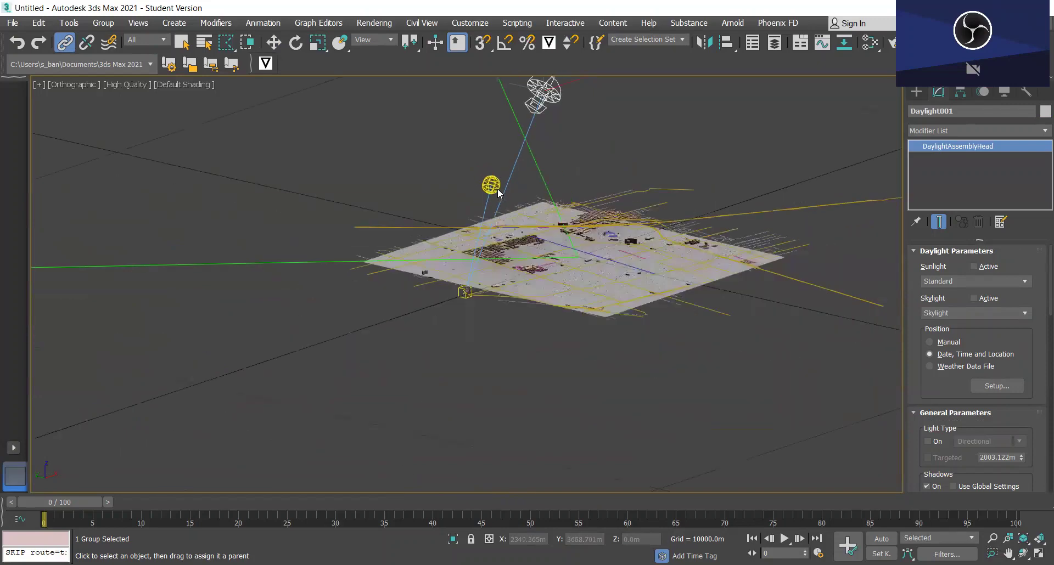
pyautogui.scroll(3, 497, 179)
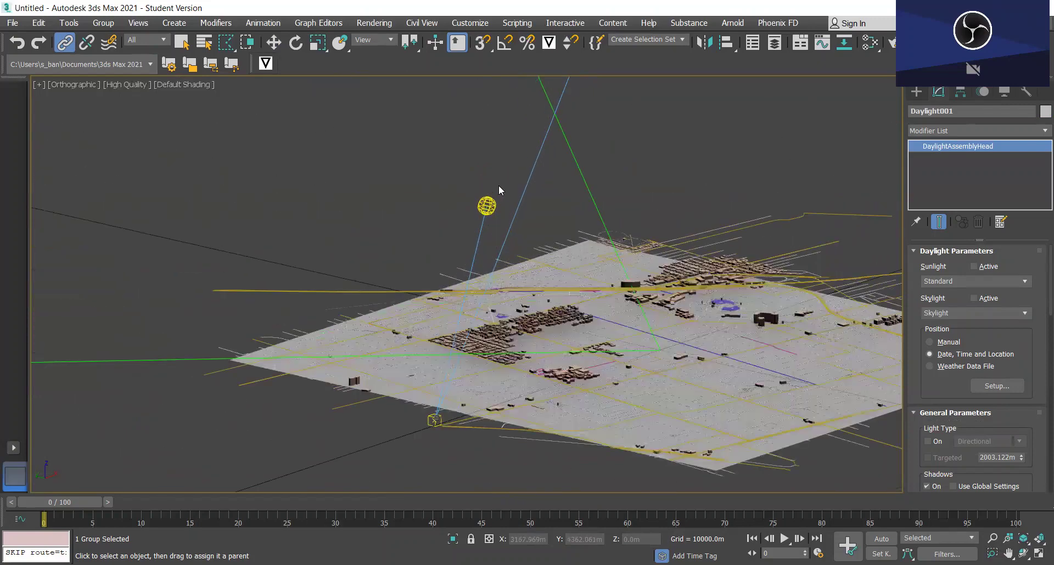
pyautogui.click(512, 225)
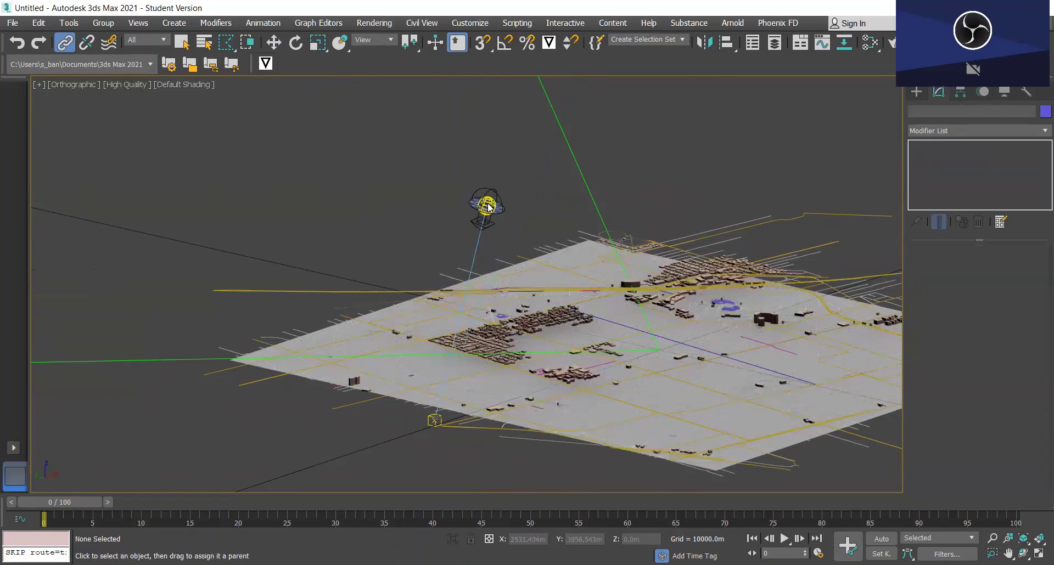
pyautogui.click(488, 207)
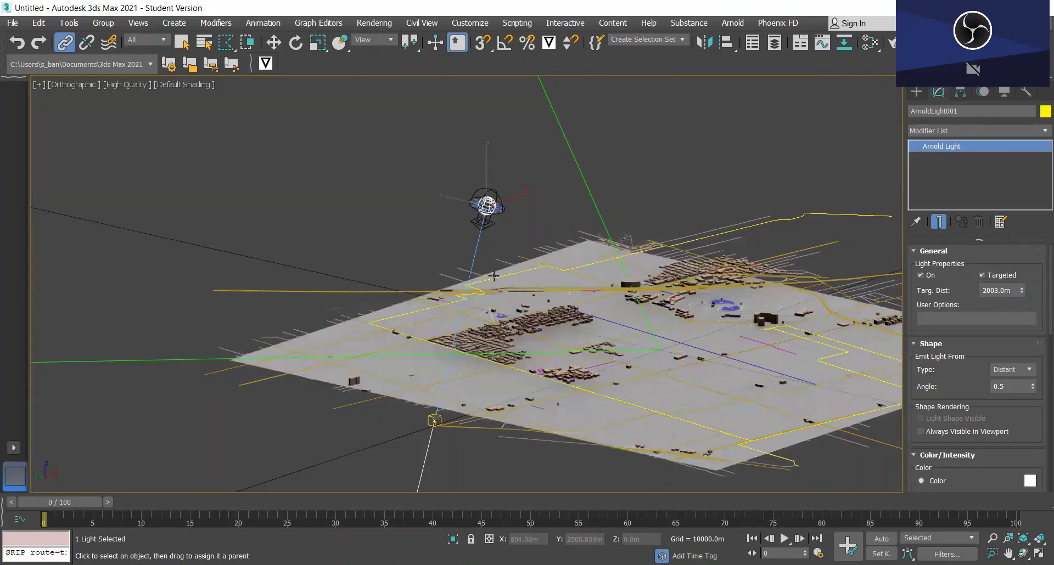
pyautogui.click(424, 219)
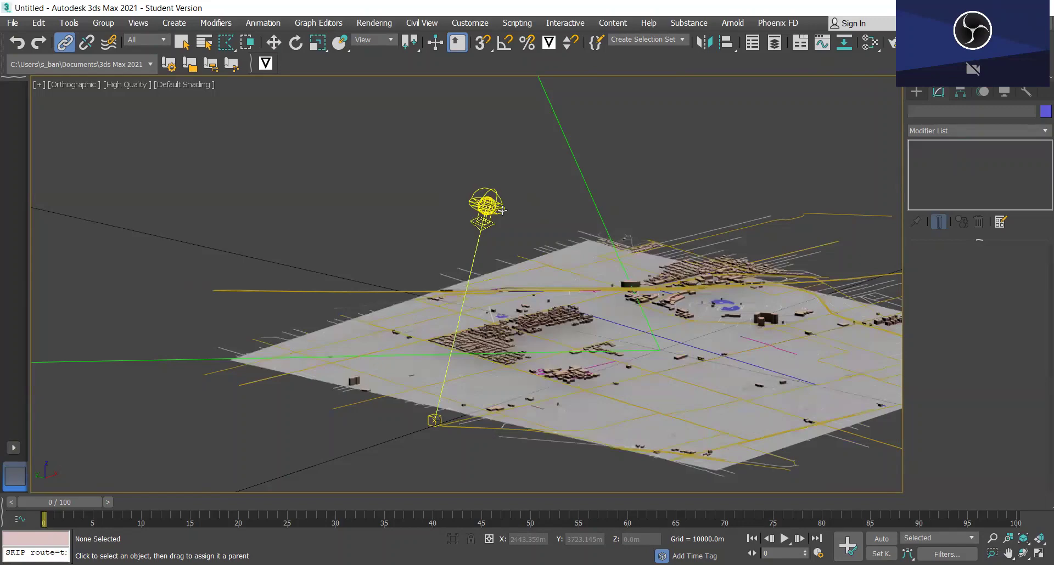
# Select Daylight001 and bring up its Geographic Location chooser via Setup and Get Location
pyautogui.click(502, 210)
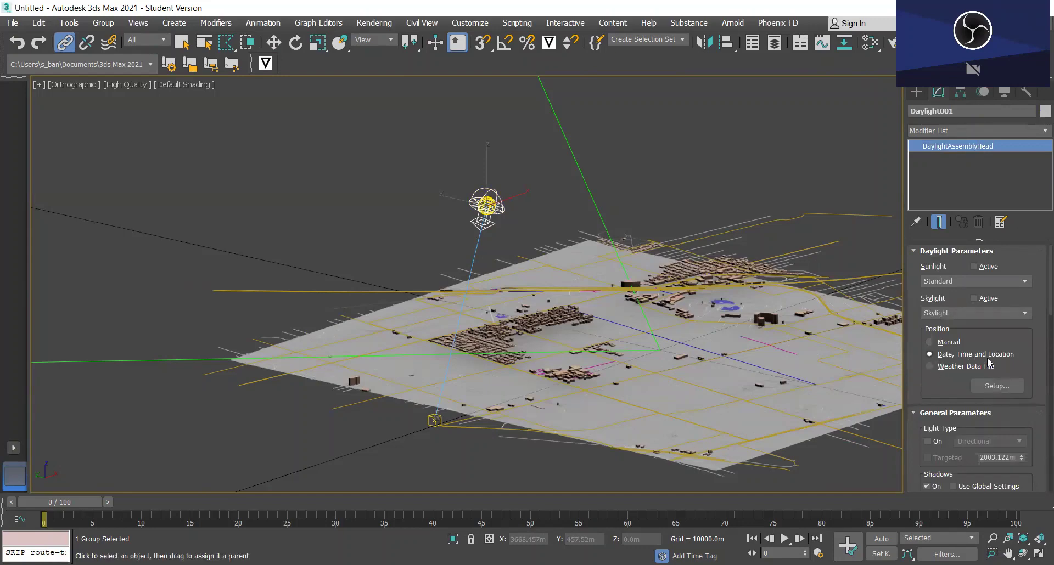
pyautogui.click(1000, 387)
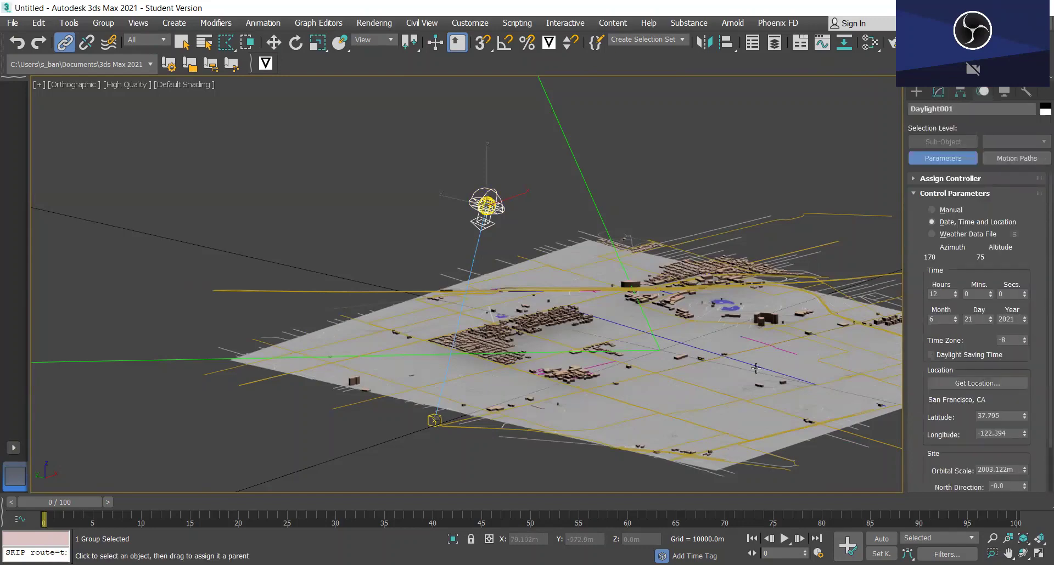
pyautogui.click(980, 387)
# Choose Melbourne, Australia on the Australia map as Daylight001's location (latitude -37.817, longitude 144.967)
pyautogui.click(556, 183)
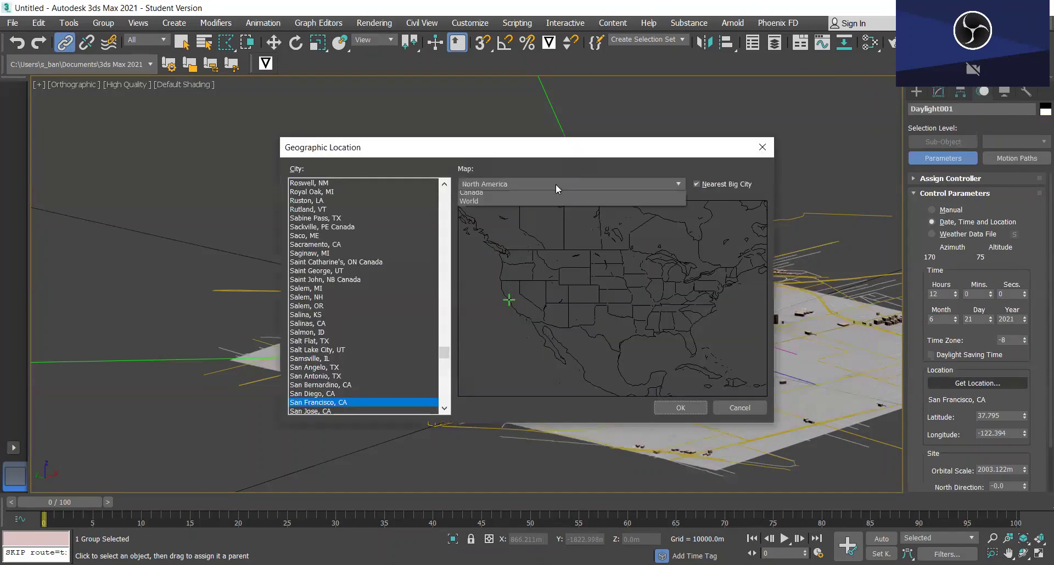
pyautogui.click(476, 223)
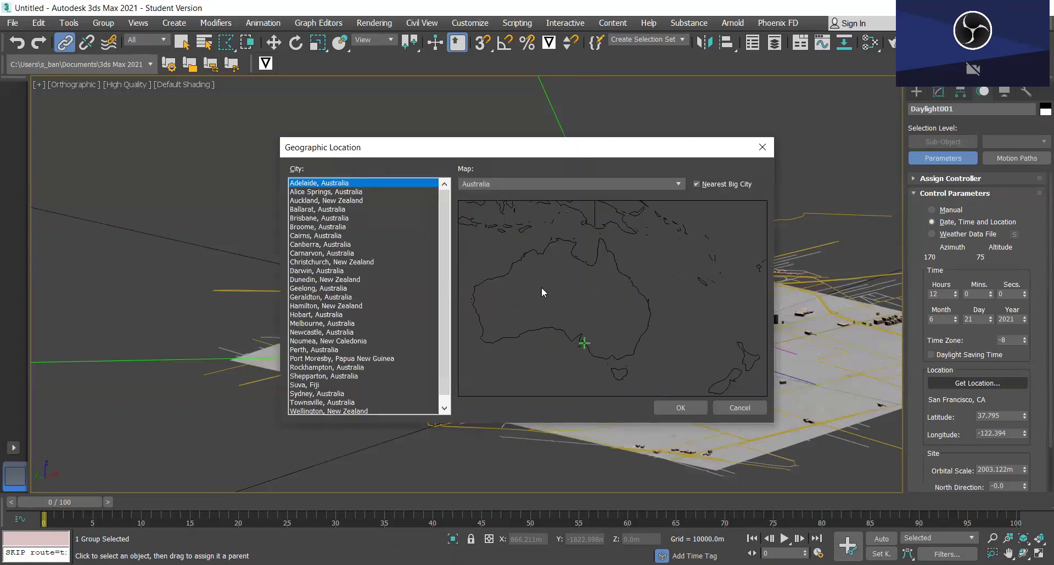
pyautogui.click(613, 356)
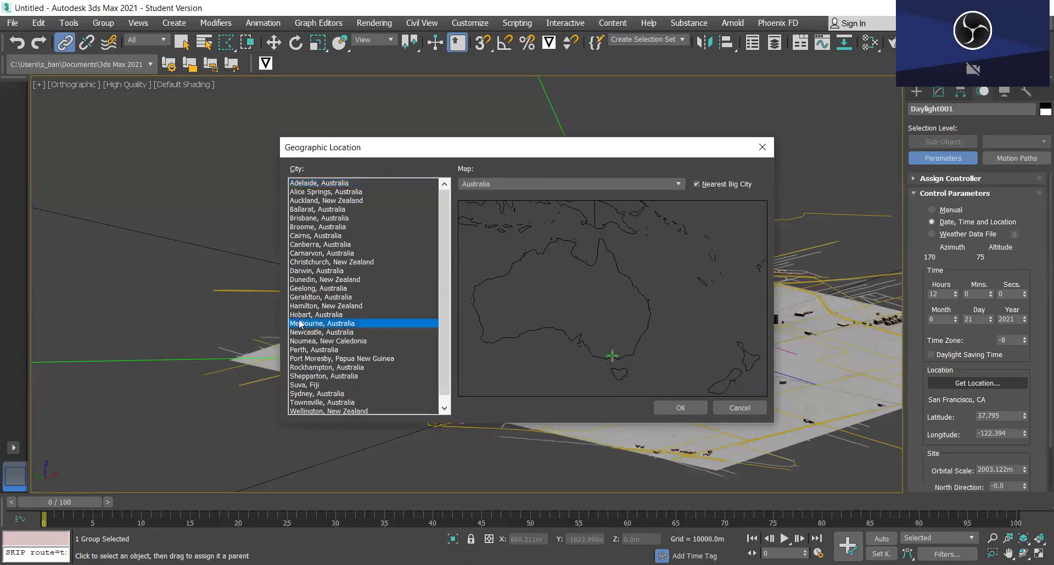
pyautogui.click(680, 408)
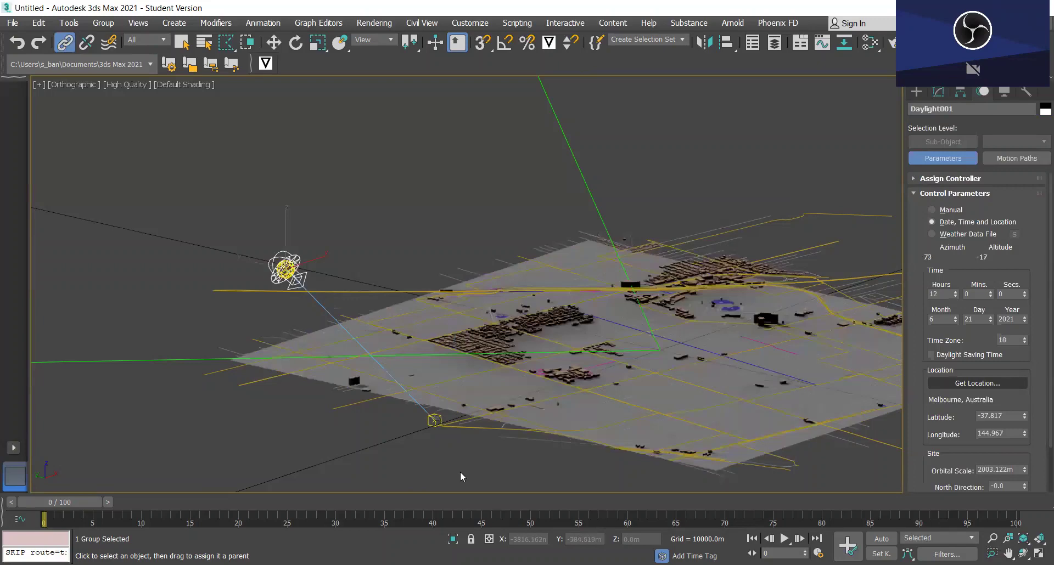
# Step Daylight001's Hours through several values, leaving it at 14:00 on 21 June 2021
pyautogui.click(956, 292)
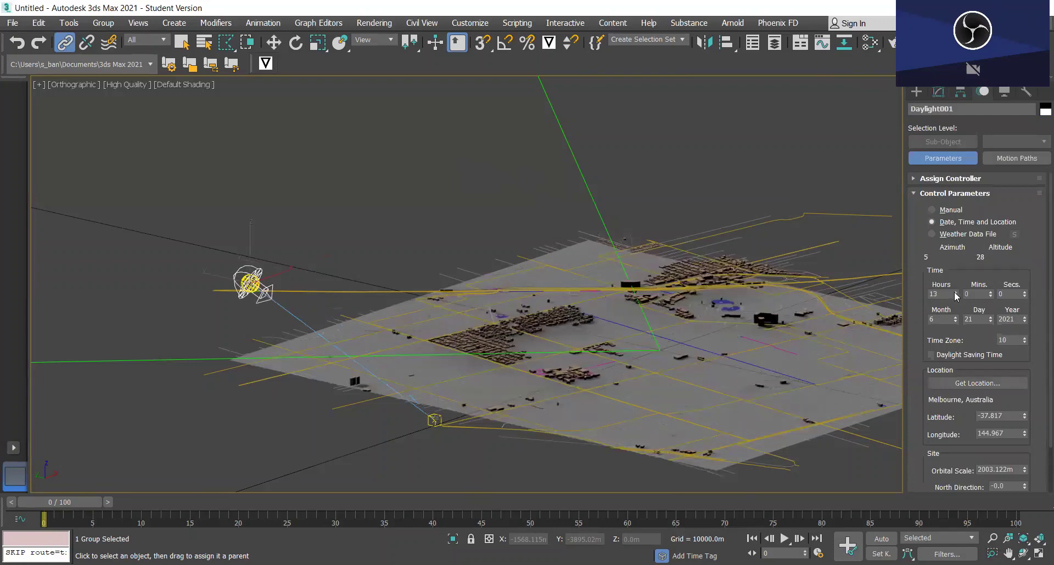
pyautogui.click(956, 292)
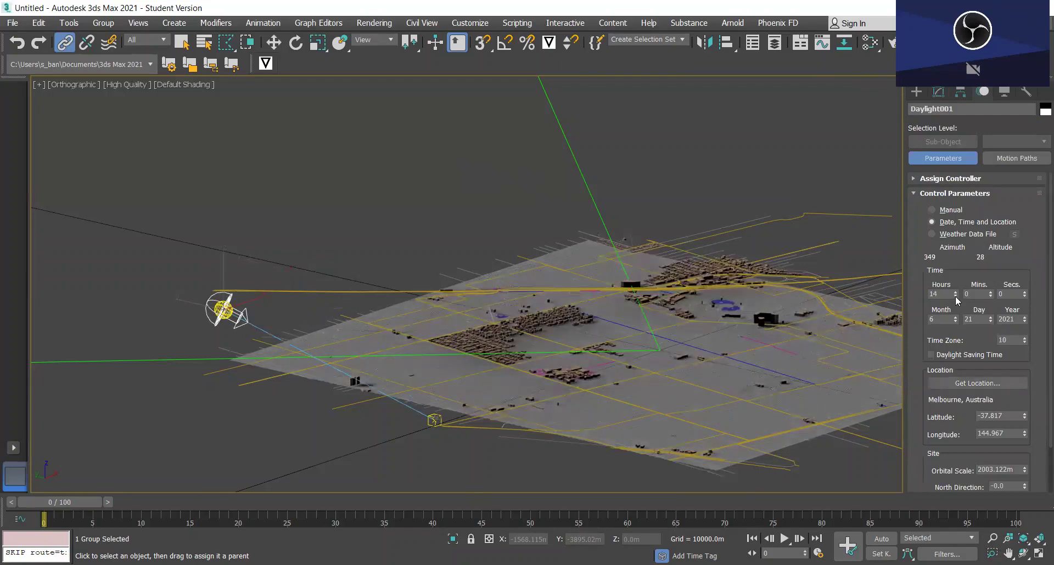
pyautogui.click(956, 296)
pyautogui.click(955, 296)
pyautogui.moveTo(956, 297); pyautogui.dragTo(955, 296)
pyautogui.click(955, 292)
pyautogui.click(955, 293)
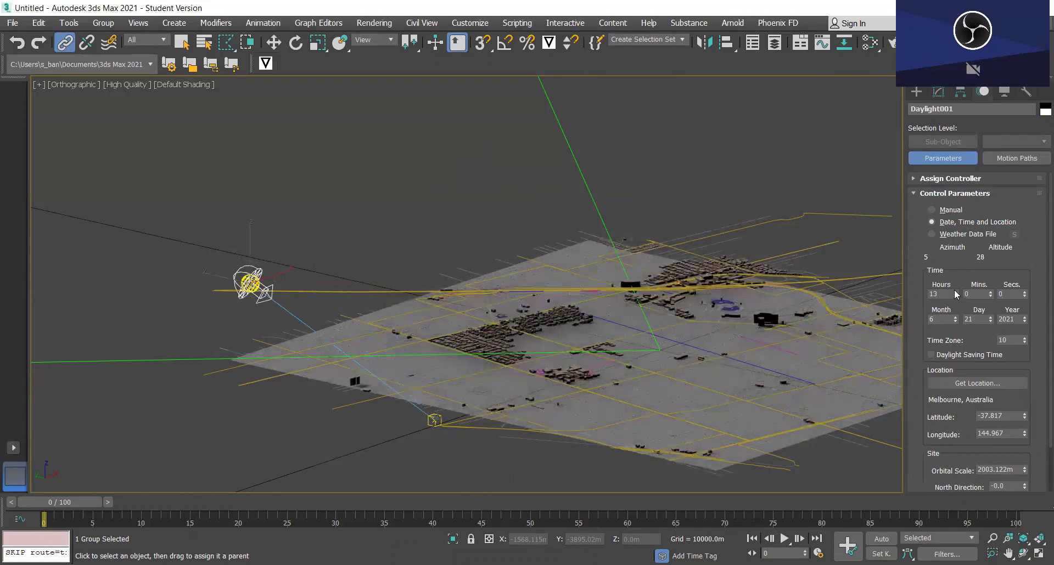
pyautogui.click(955, 292)
pyautogui.click(955, 293)
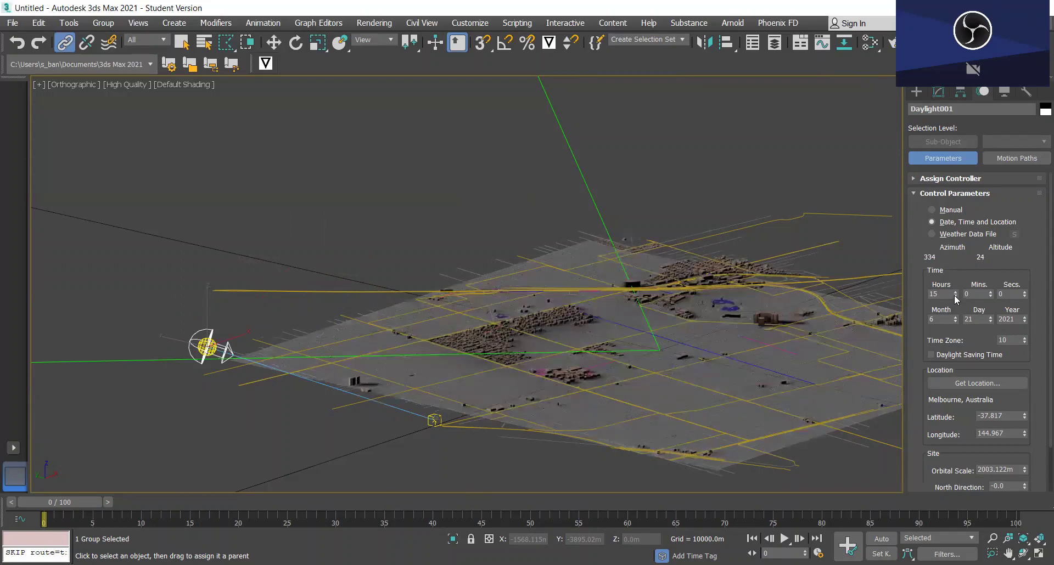
pyautogui.click(955, 298)
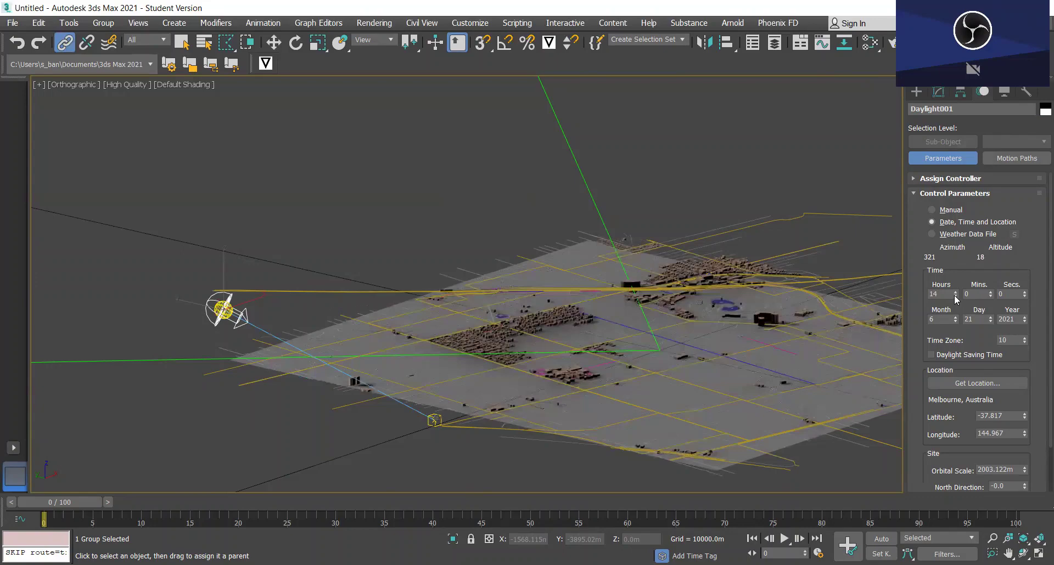
pyautogui.scroll(10, 444, 422)
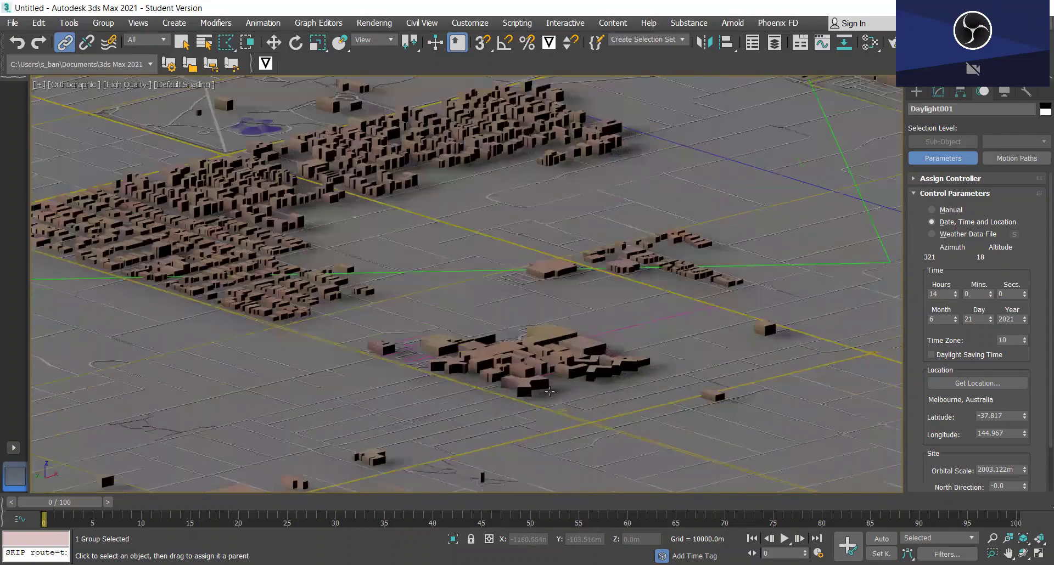
pyautogui.scroll(-5, 535, 404)
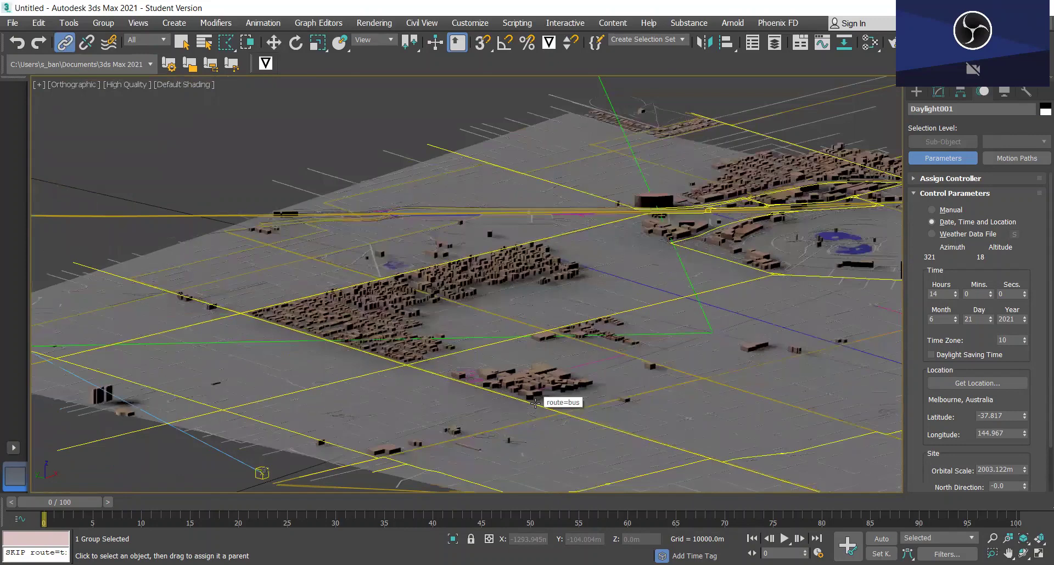
pyautogui.scroll(-4, 535, 403)
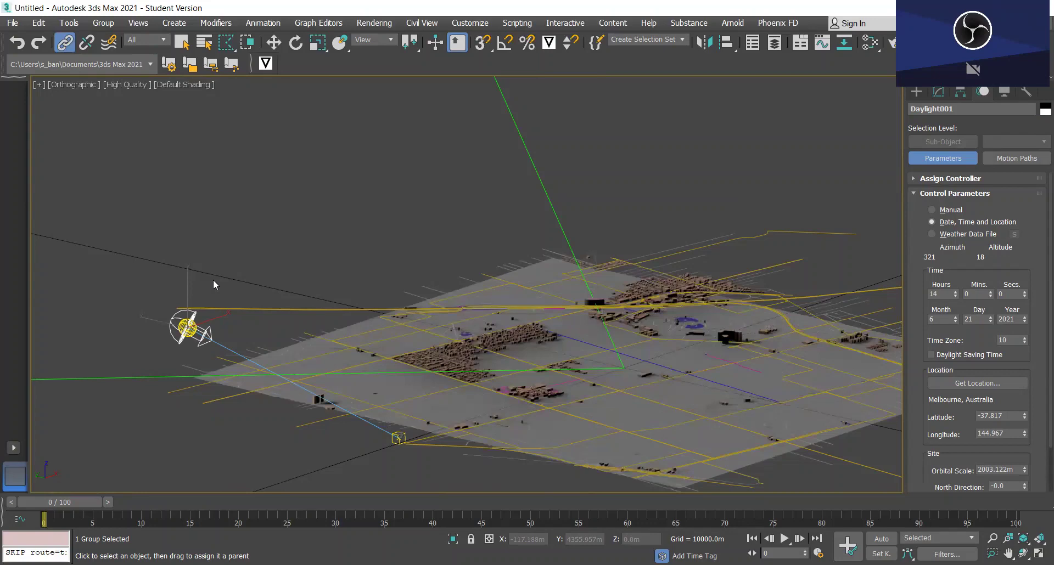
# In the Layer Explorer, select ArnoldLight001, its target and Compass001 together
pyautogui.click(776, 43)
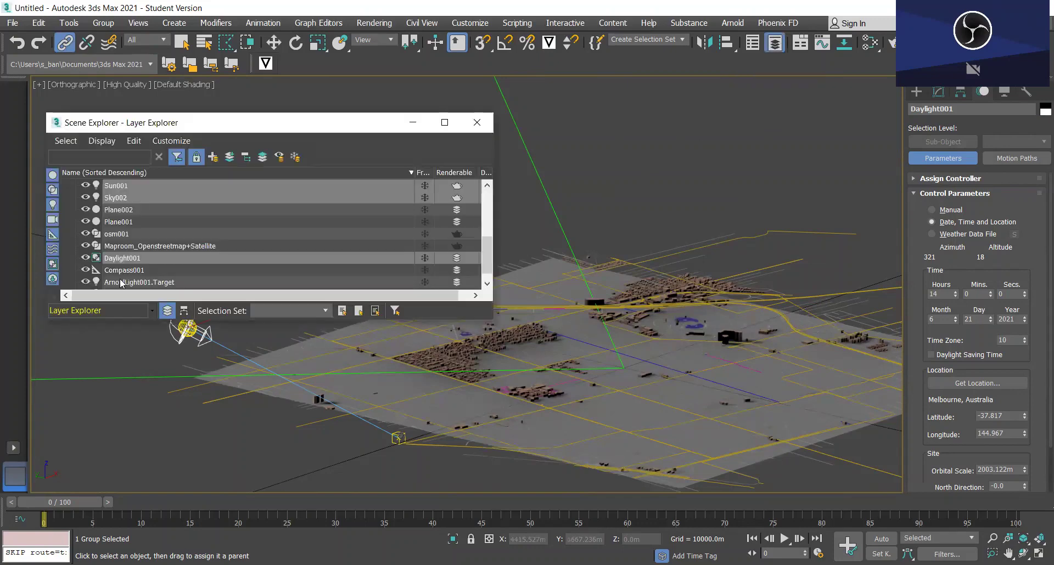
pyautogui.scroll(-1, 123, 283)
pyautogui.scroll(3, 141, 259)
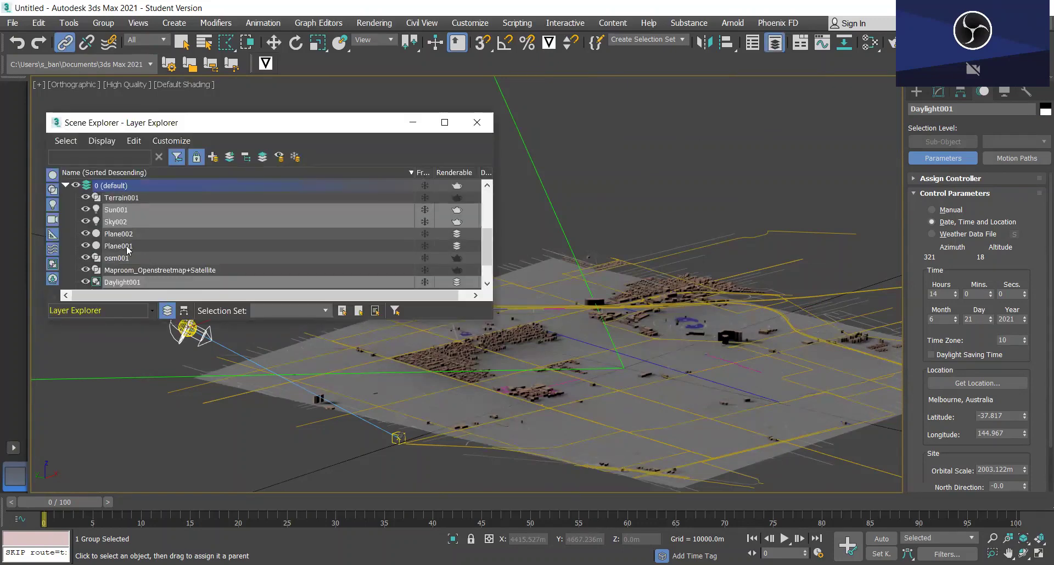
pyautogui.scroll(-3, 119, 225)
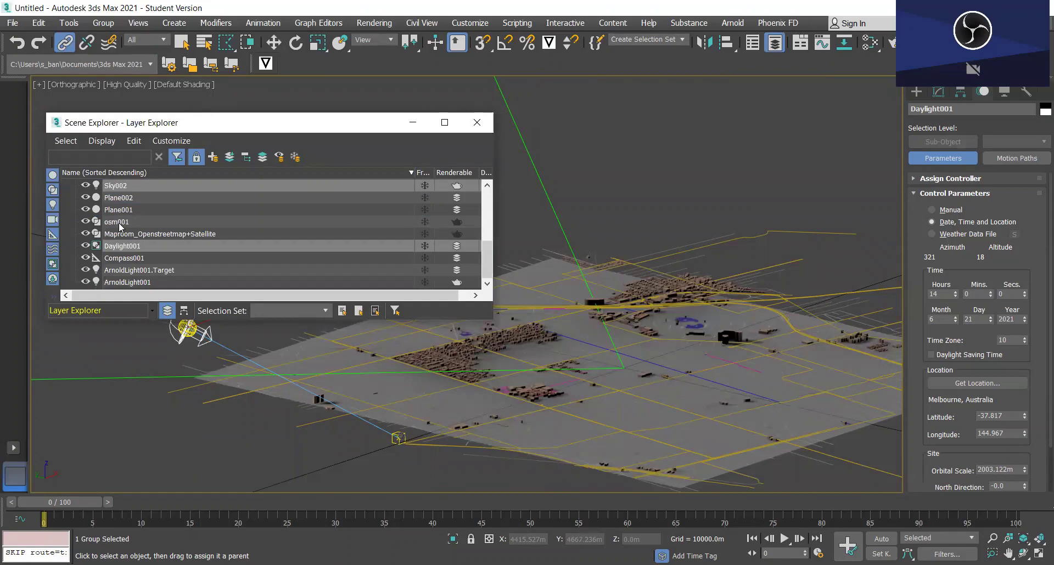
pyautogui.keyDown('ctrl'); pyautogui.click(141, 282); pyautogui.keyUp('ctrl')
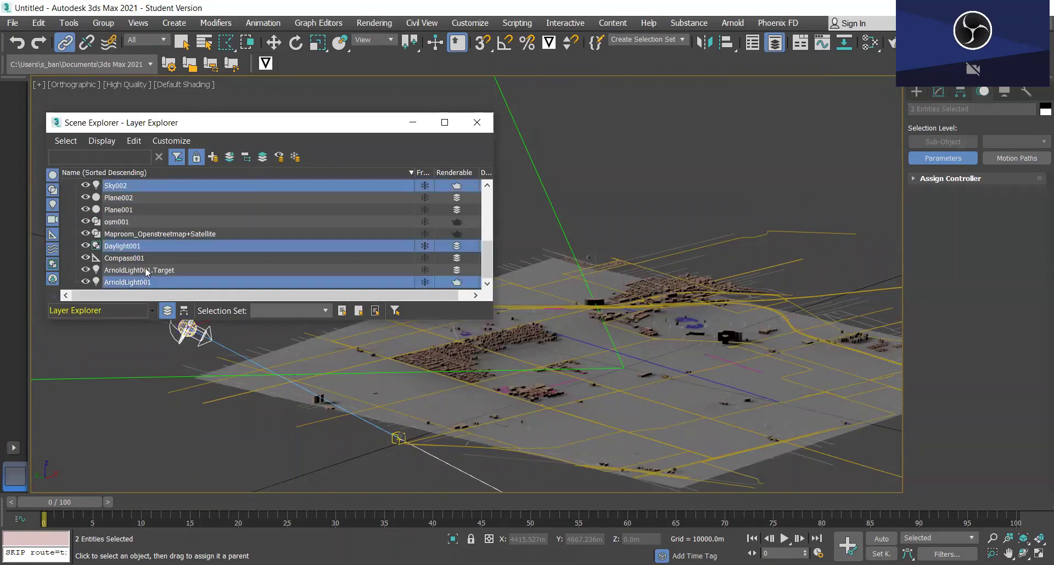
pyautogui.keyDown('ctrl'); pyautogui.click(145, 270); pyautogui.keyUp('ctrl')
pyautogui.keyDown('ctrl'); pyautogui.click(145, 262); pyautogui.keyUp('ctrl')
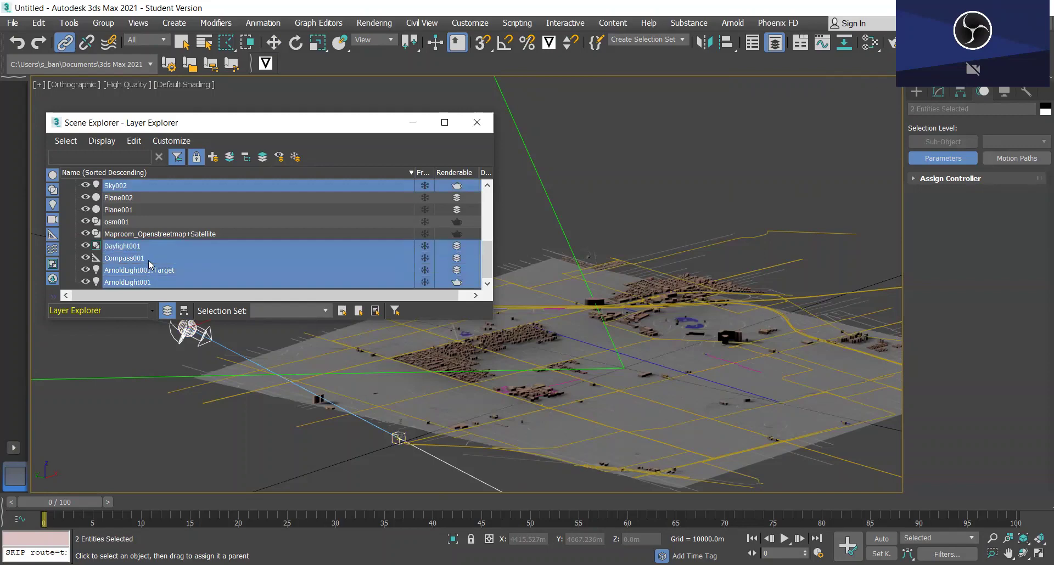
pyautogui.scroll(3, 151, 276)
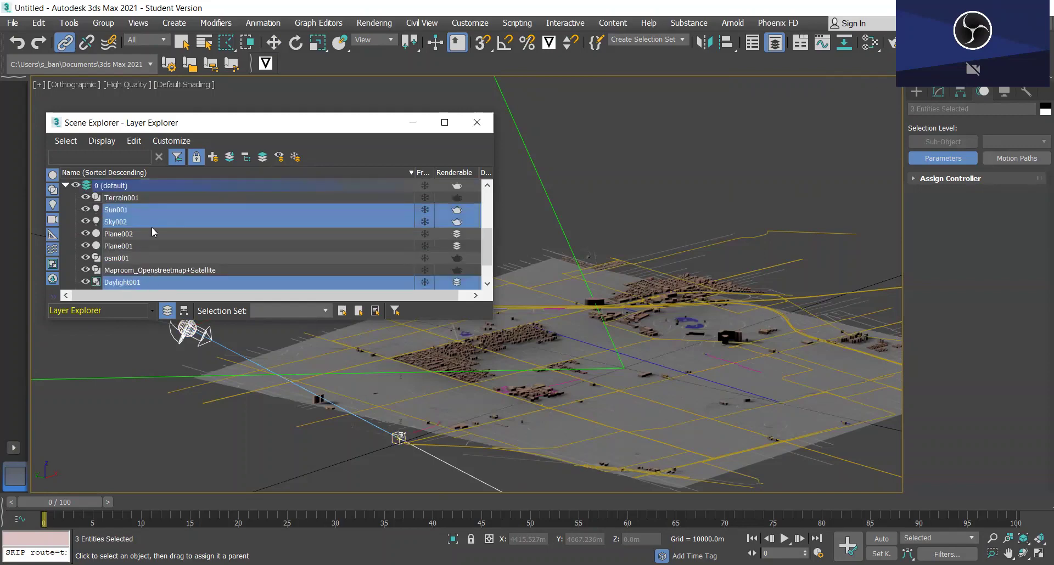
pyautogui.scroll(-3, 142, 270)
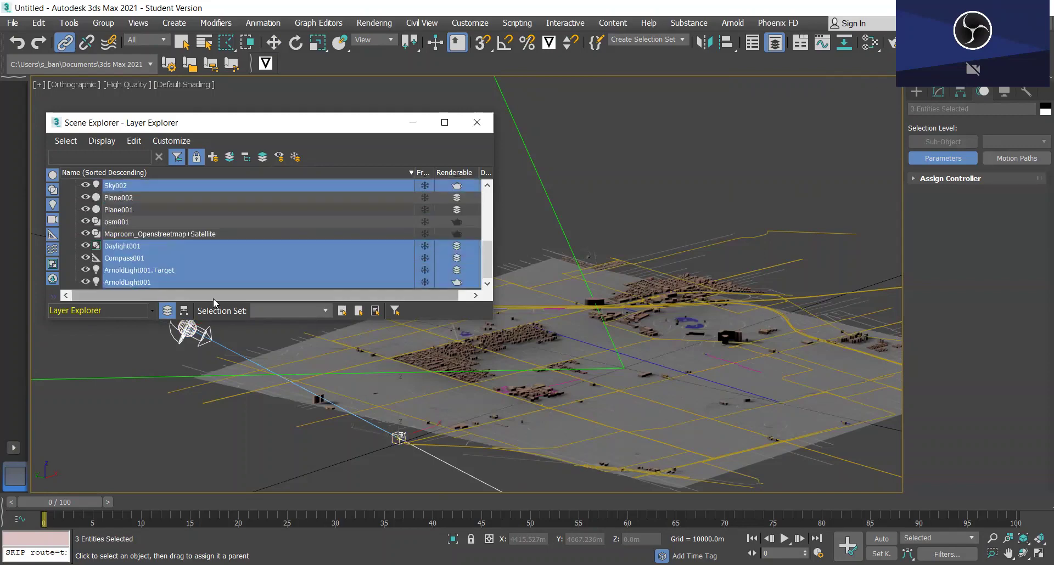
# Clone the selected daylight objects four times, producing copies up to Sun005 and Compass005
pyautogui.rightClick(205, 260)
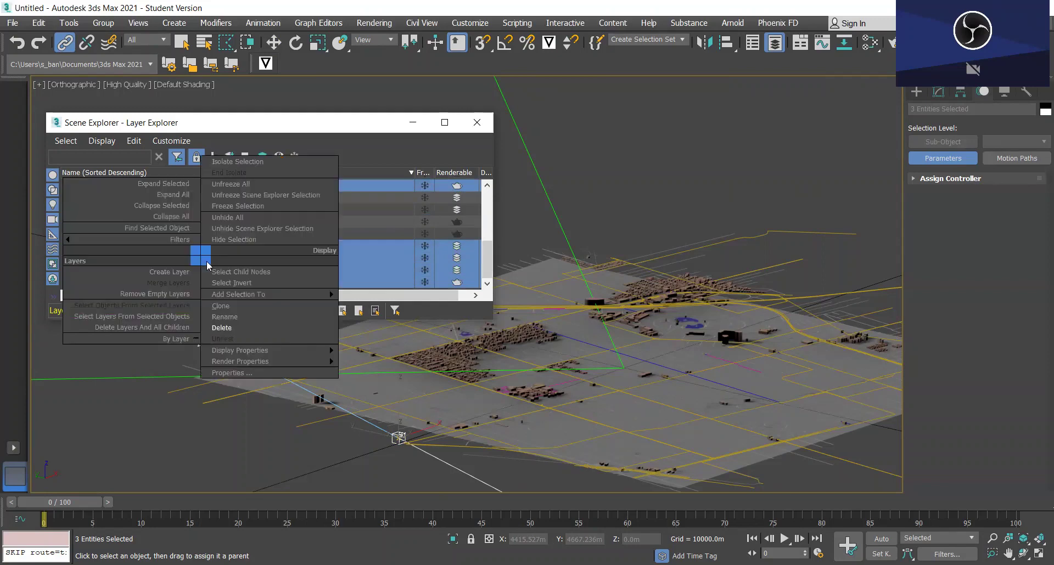
pyautogui.click(234, 312)
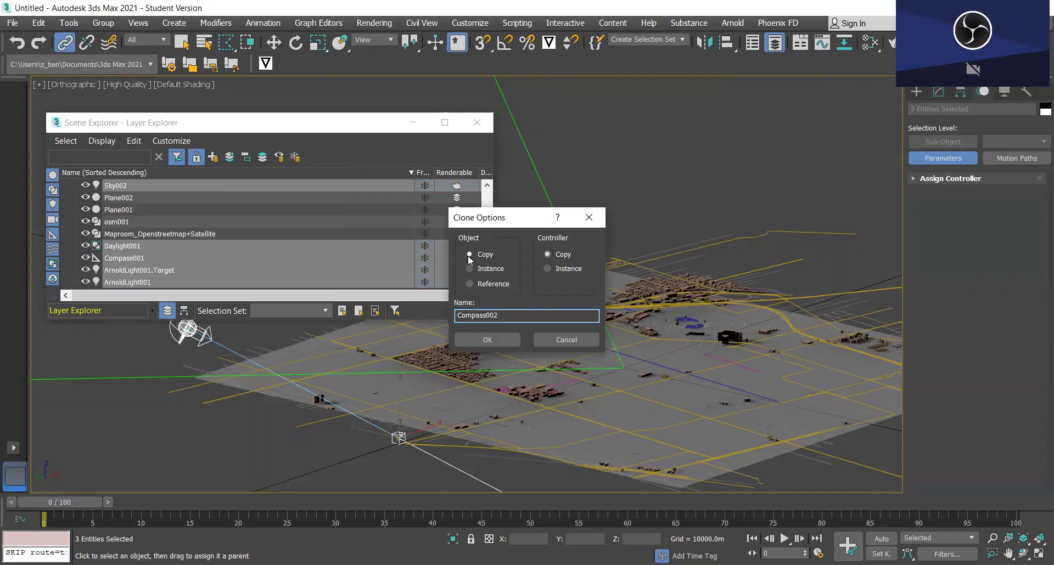
pyautogui.click(484, 339)
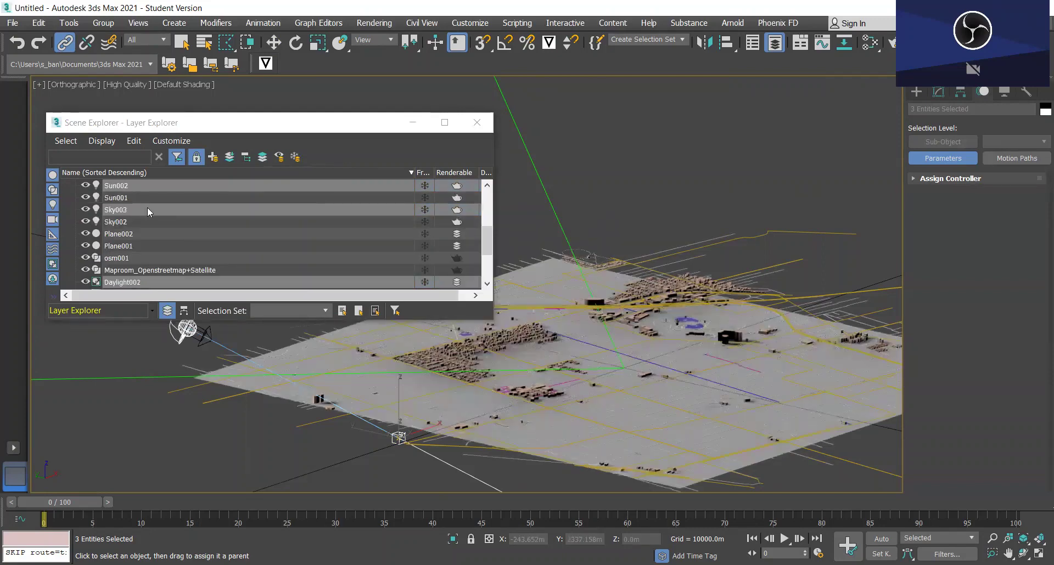
pyautogui.rightClick(147, 211)
pyautogui.click(176, 253)
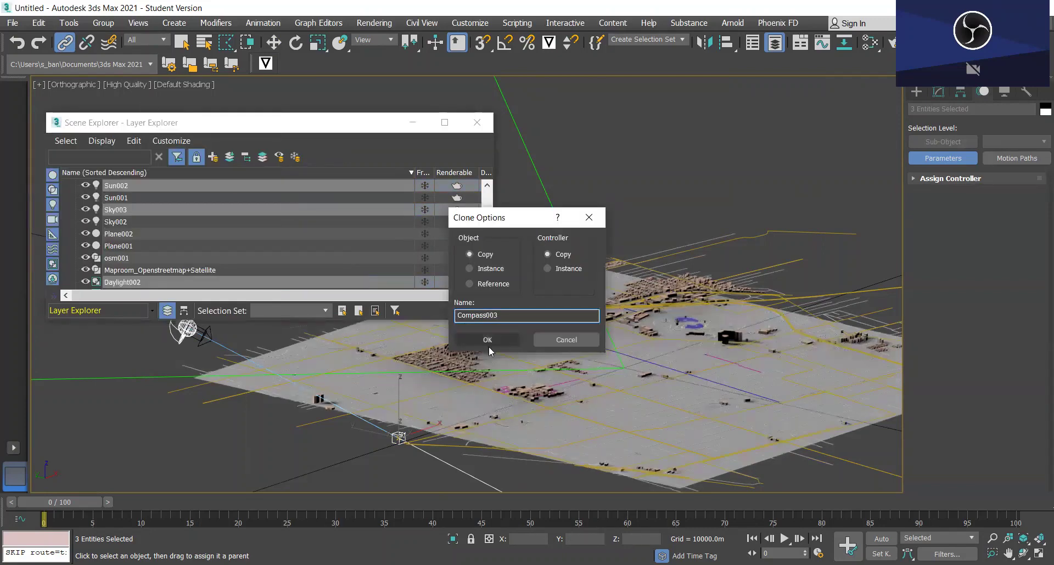
pyautogui.click(489, 347)
pyautogui.rightClick(153, 222)
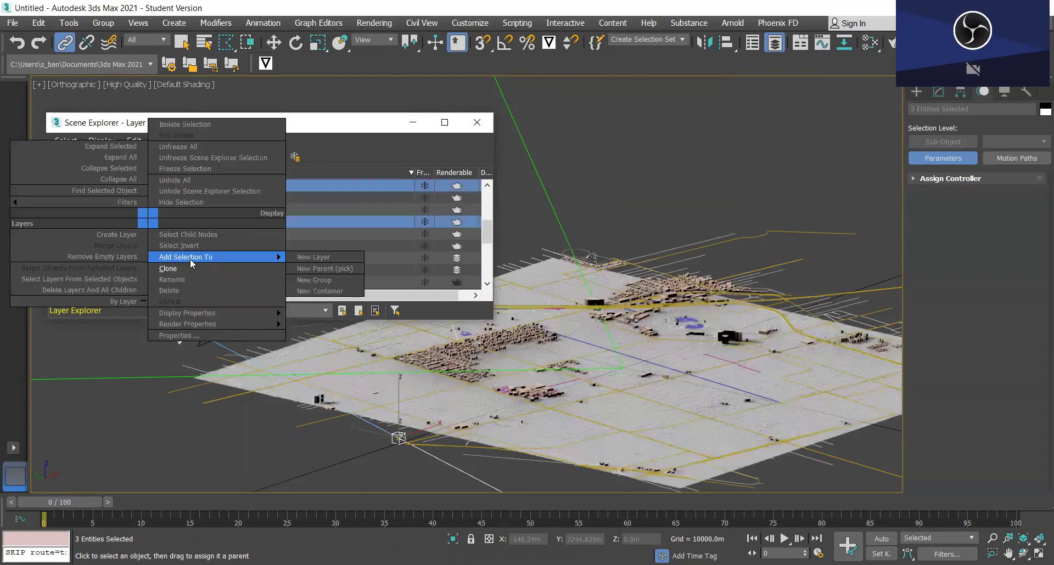
pyautogui.click(193, 269)
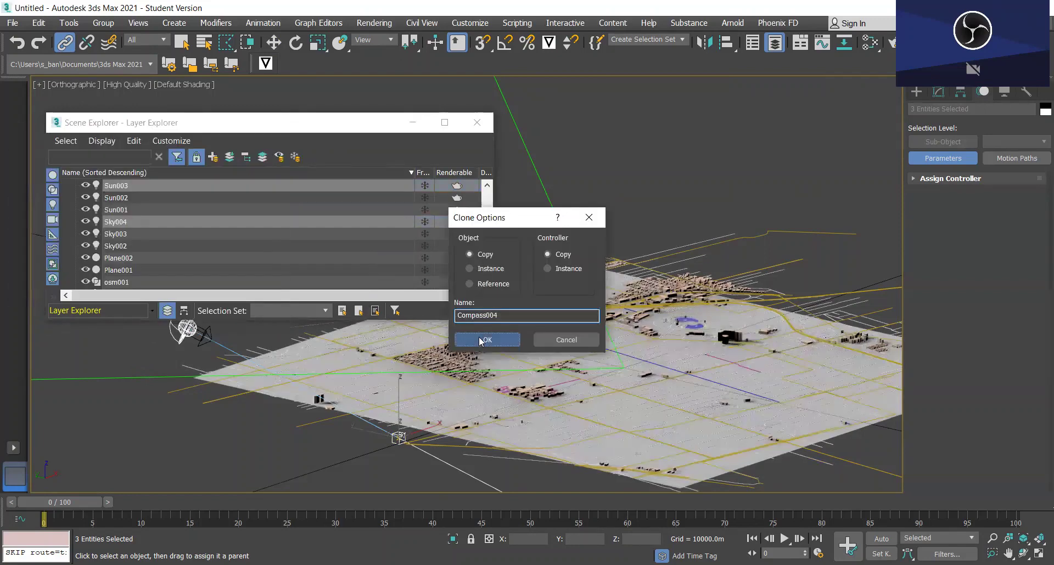
pyautogui.click(482, 340)
pyautogui.rightClick(142, 186)
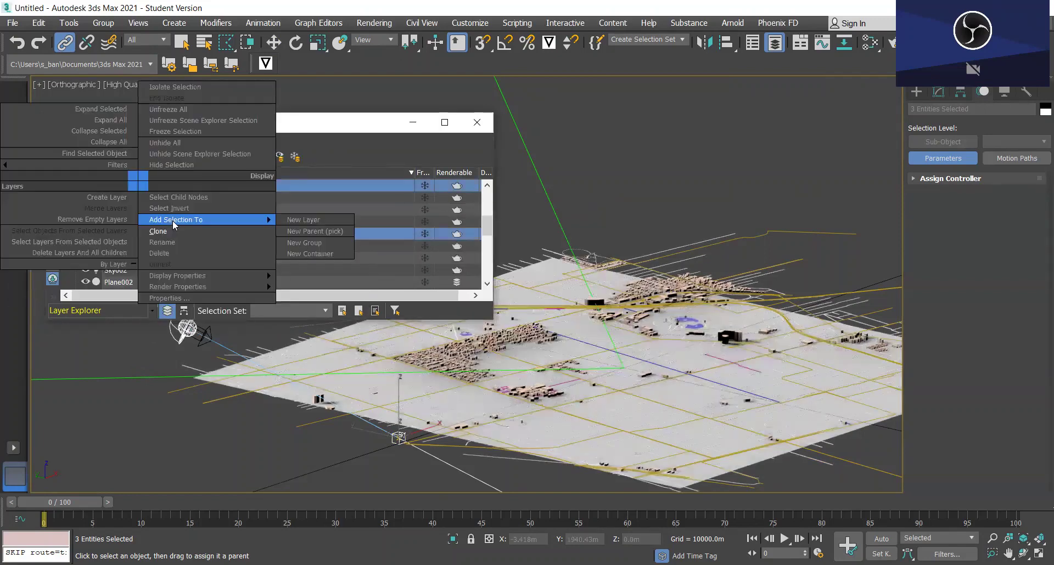
pyautogui.click(181, 233)
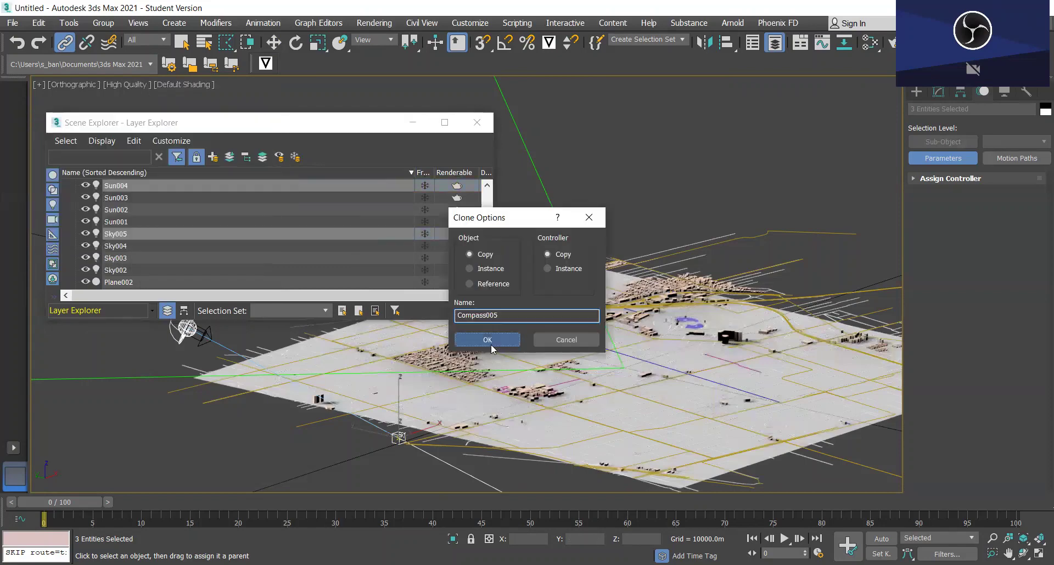
pyautogui.click(481, 339)
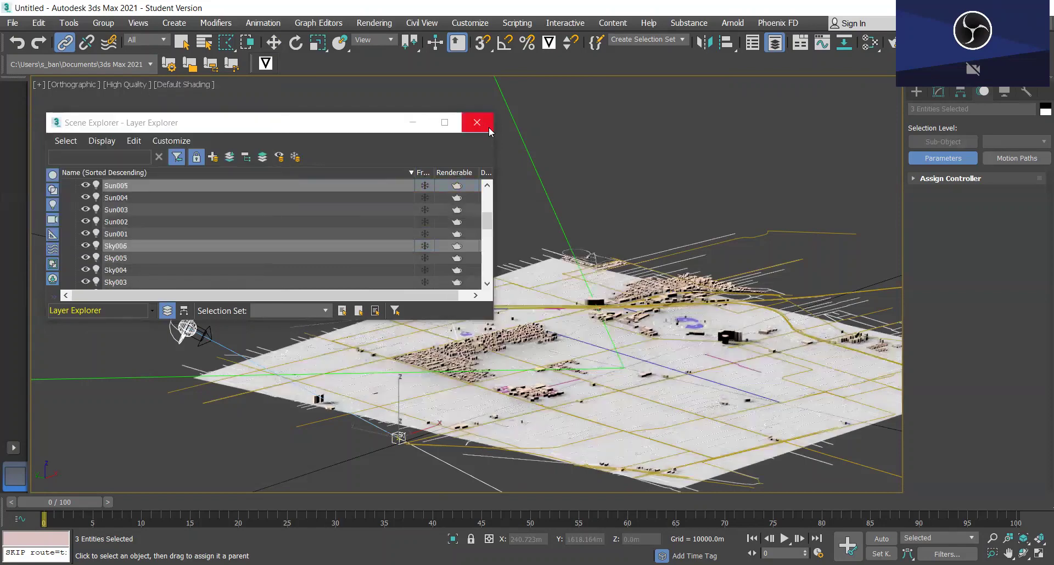
pyautogui.click(413, 127)
# Select the Daylight002 sun to show its Melbourne, 14:00, azimuth 334, altitude 24 settings
pyautogui.keyDown('alt'); pyautogui.moveTo(294, 431); pyautogui.dragTo(326, 381, button='middle'); pyautogui.keyUp('alt')
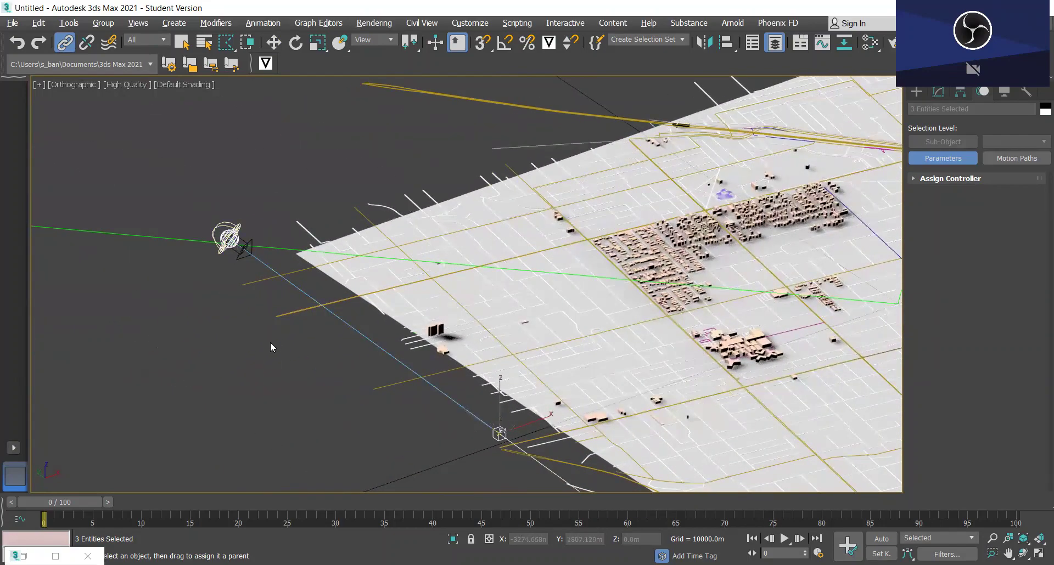
pyautogui.press('q')
pyautogui.click(259, 376)
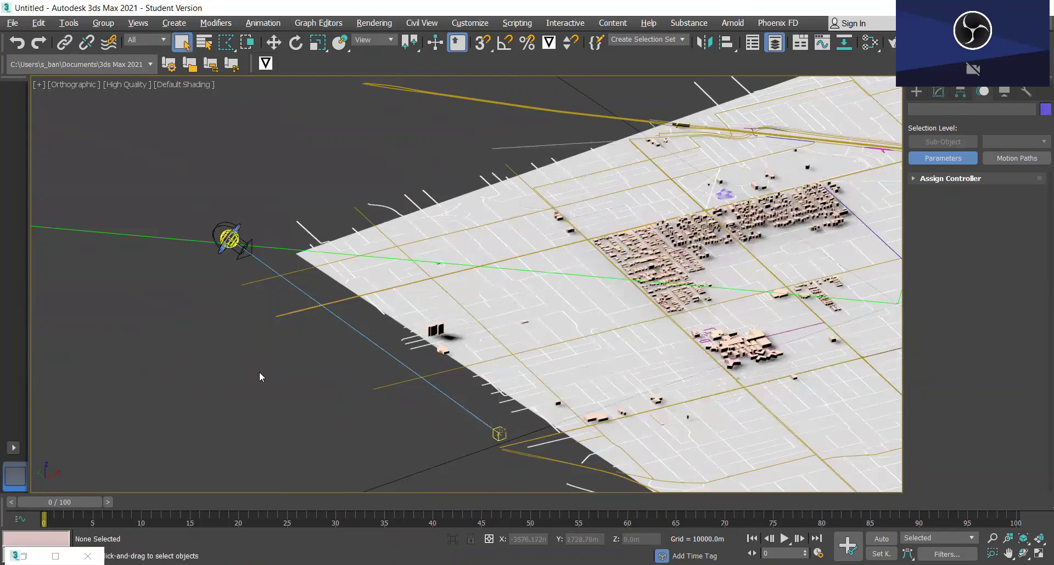
pyautogui.keyDown('alt'); pyautogui.moveTo(291, 387); pyautogui.dragTo(292, 365, button='middle'); pyautogui.keyUp('alt')
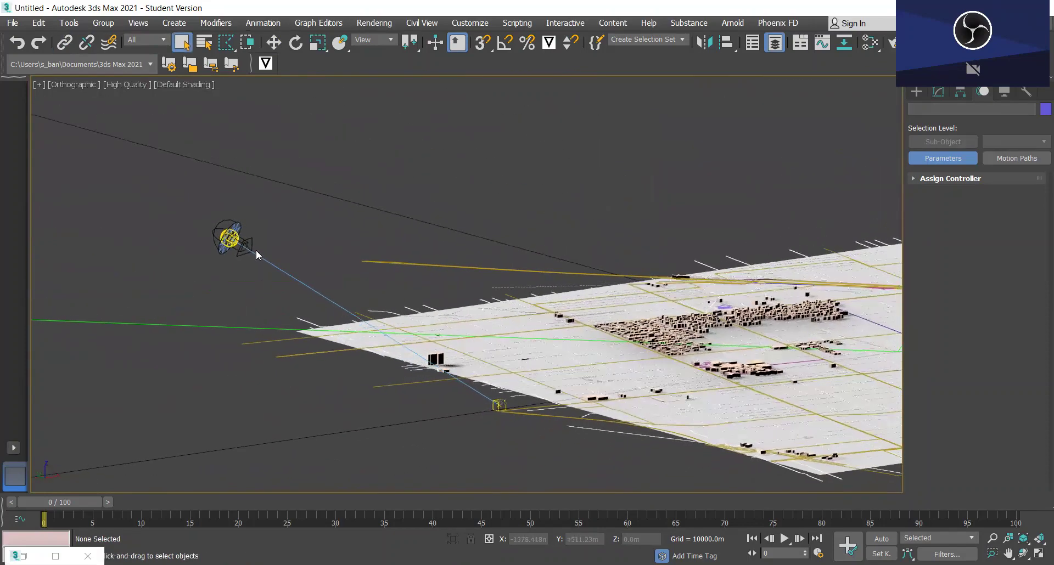
pyautogui.click(227, 242)
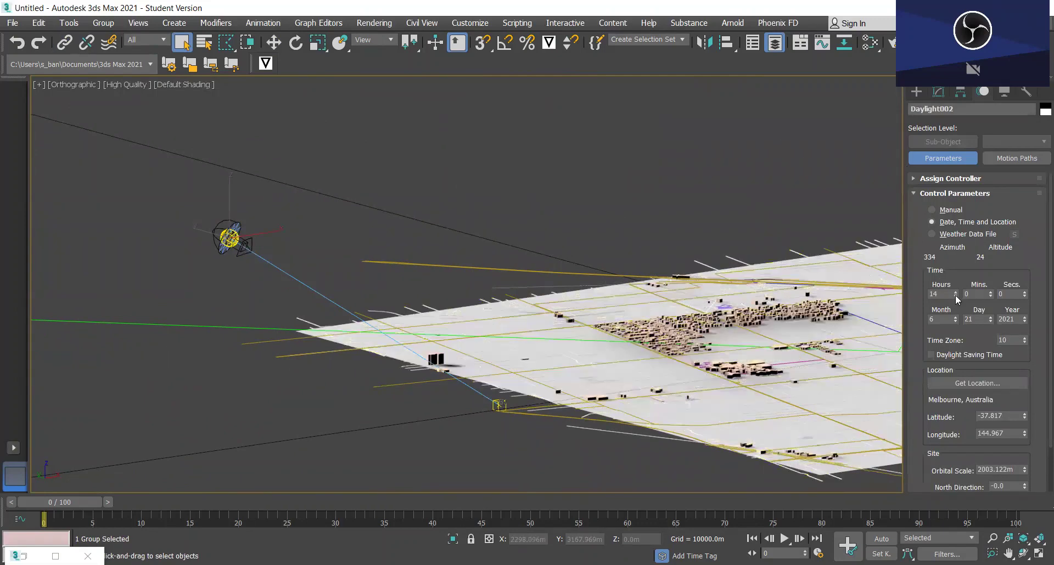
# Lower Daylight002's hour from 14 to 10
pyautogui.click(955, 295)
pyautogui.click(955, 294)
pyautogui.click(955, 295)
pyautogui.click(955, 295)
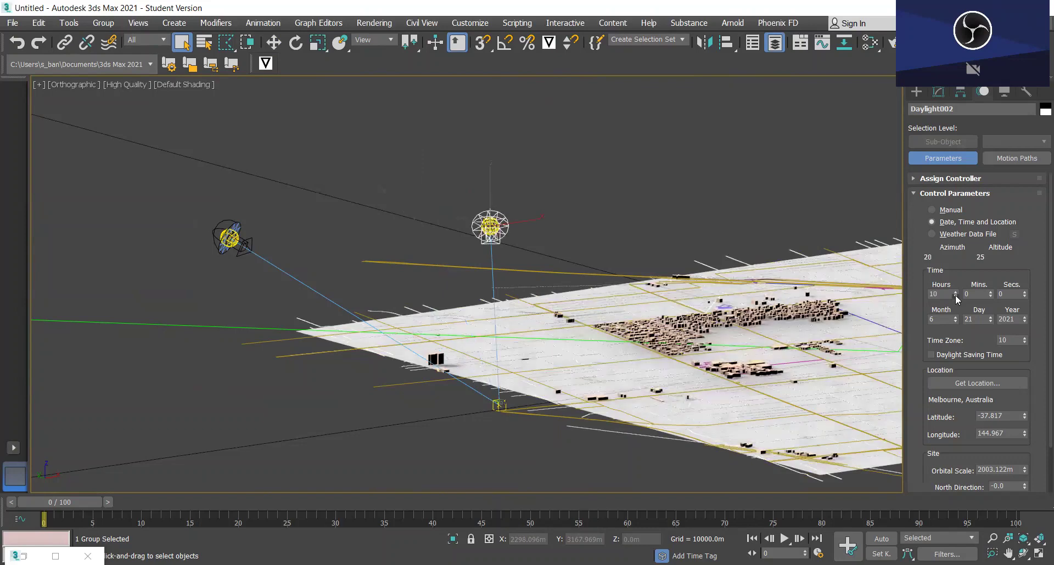
pyautogui.click(955, 295)
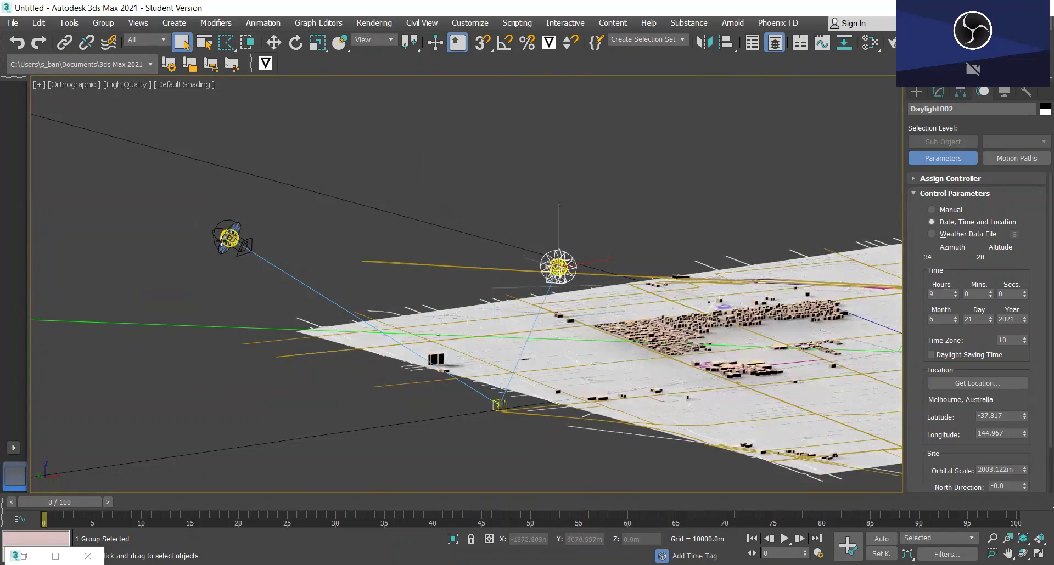
# Set Daylight003 to 11:00 and Daylight004 to 13:00
pyautogui.click(225, 240)
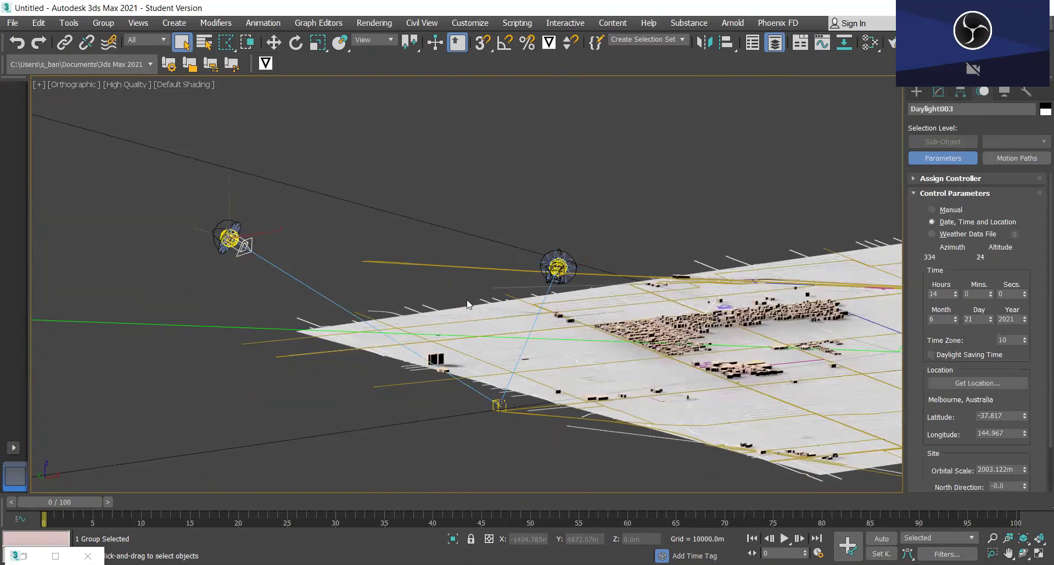
pyautogui.click(955, 297)
pyautogui.click(955, 296)
pyautogui.click(955, 296)
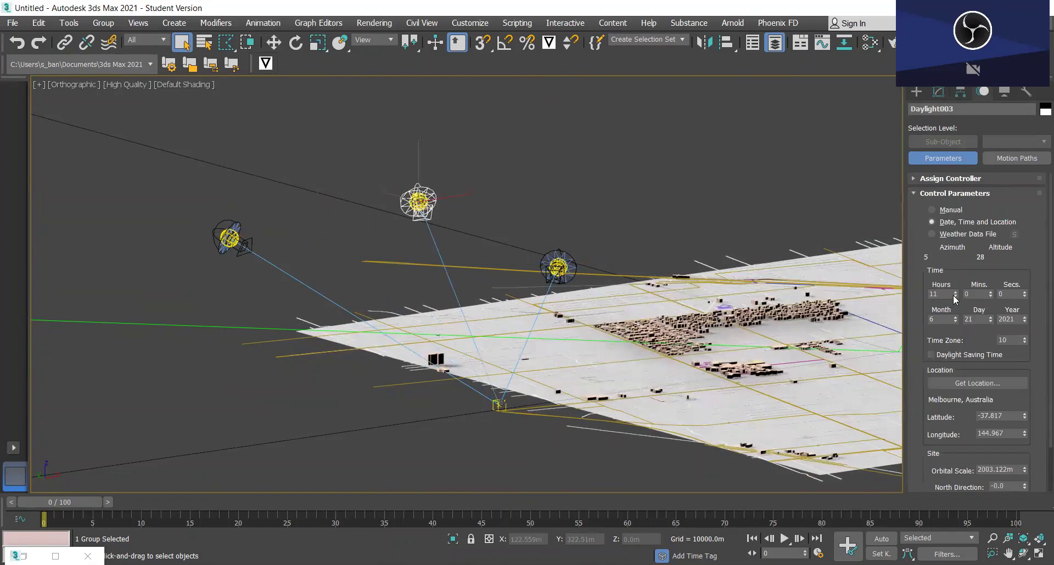
pyautogui.click(223, 252)
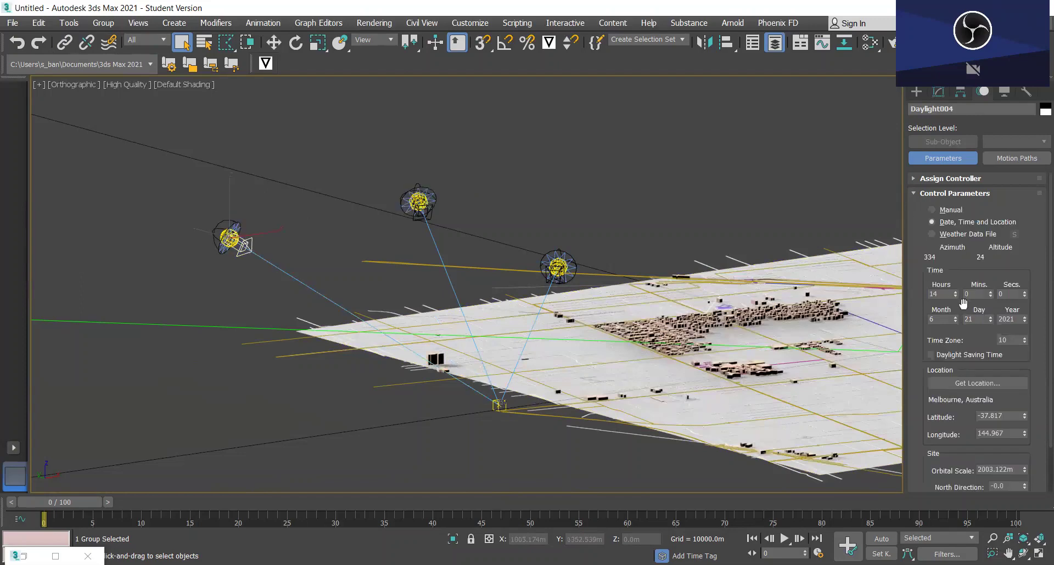
pyautogui.click(955, 297)
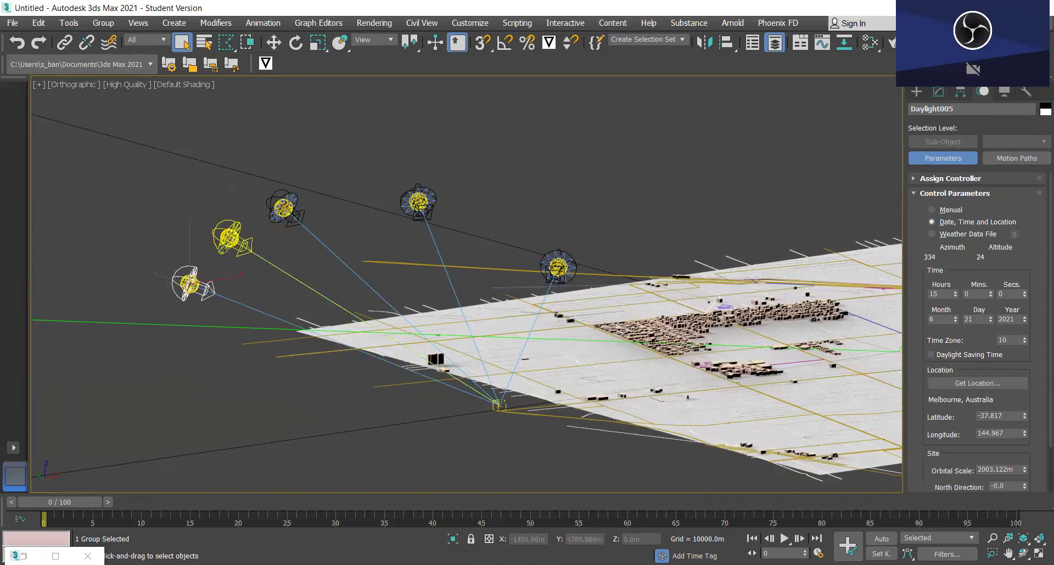
# Raise Daylight001's hour to 17, putting its sun at azimuth 310, altitude 10
pyautogui.click(224, 248)
pyautogui.click(955, 292)
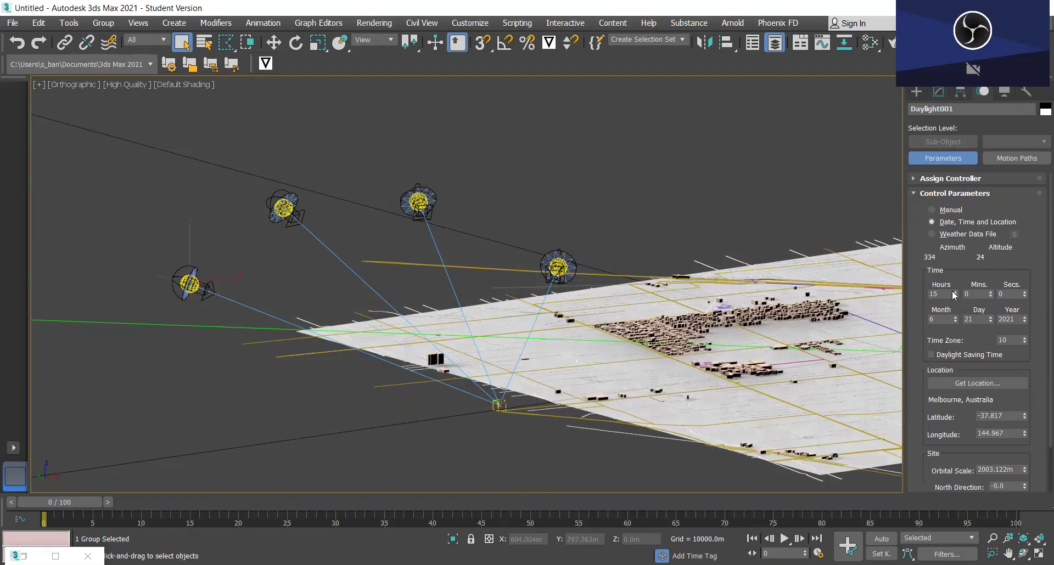
pyautogui.click(954, 292)
pyautogui.click(955, 293)
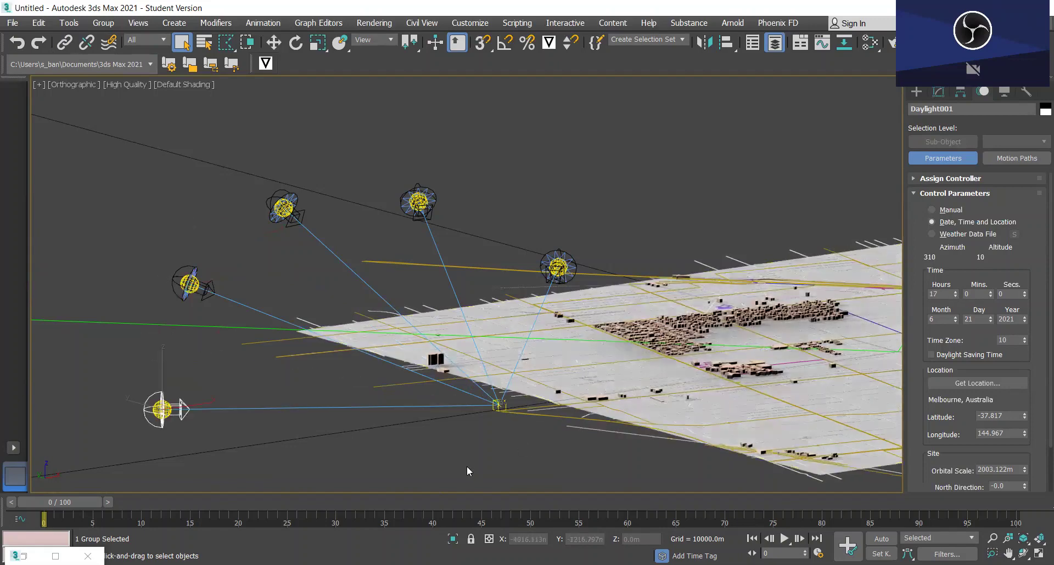
# Zoom and pan in on the sunlit city to check the building shadows
pyautogui.keyDown('alt'); pyautogui.moveTo(547, 470); pyautogui.dragTo(351, 413, button='middle'); pyautogui.keyUp('alt')
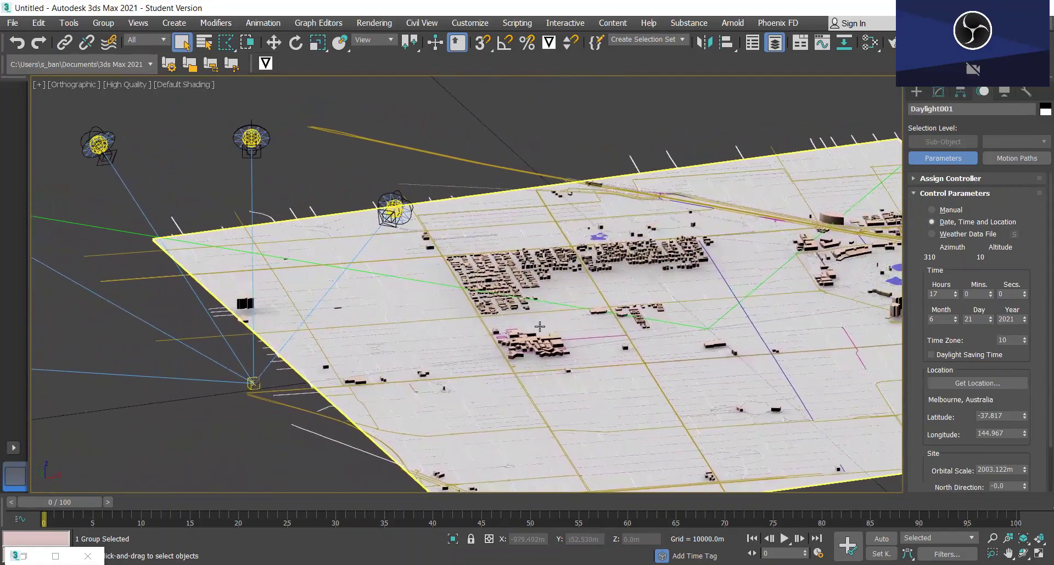
pyautogui.scroll(5, 510, 373)
pyautogui.scroll(5, 487, 383)
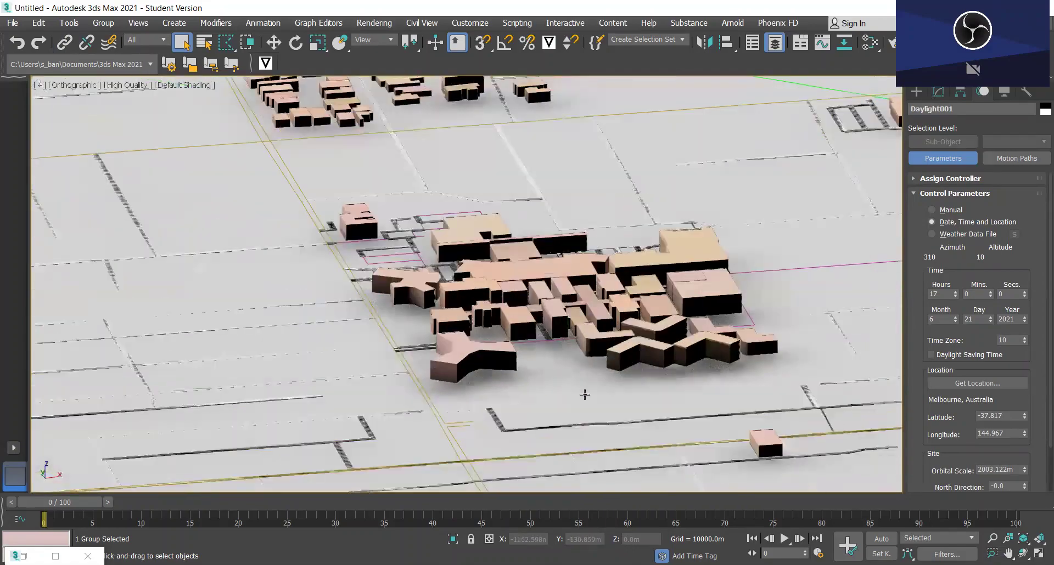
pyautogui.scroll(5, 604, 412)
pyautogui.scroll(-5, 578, 416)
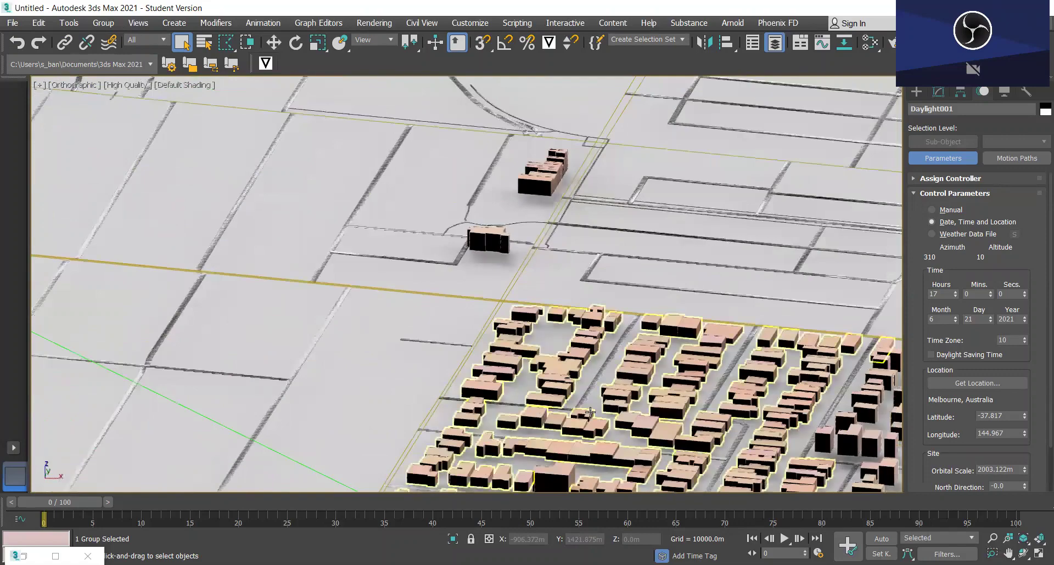
pyautogui.scroll(-10, 587, 413)
pyautogui.moveTo(606, 393); pyautogui.dragTo(604, 272, button='middle')
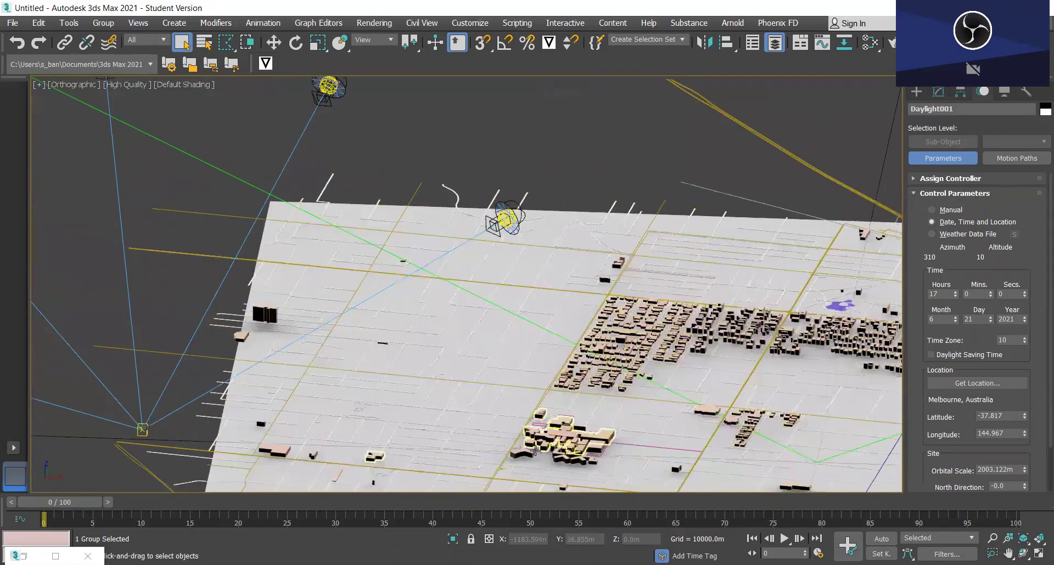
pyautogui.scroll(5, 549, 450)
pyautogui.moveTo(548, 471); pyautogui.dragTo(517, 436, button='middle')
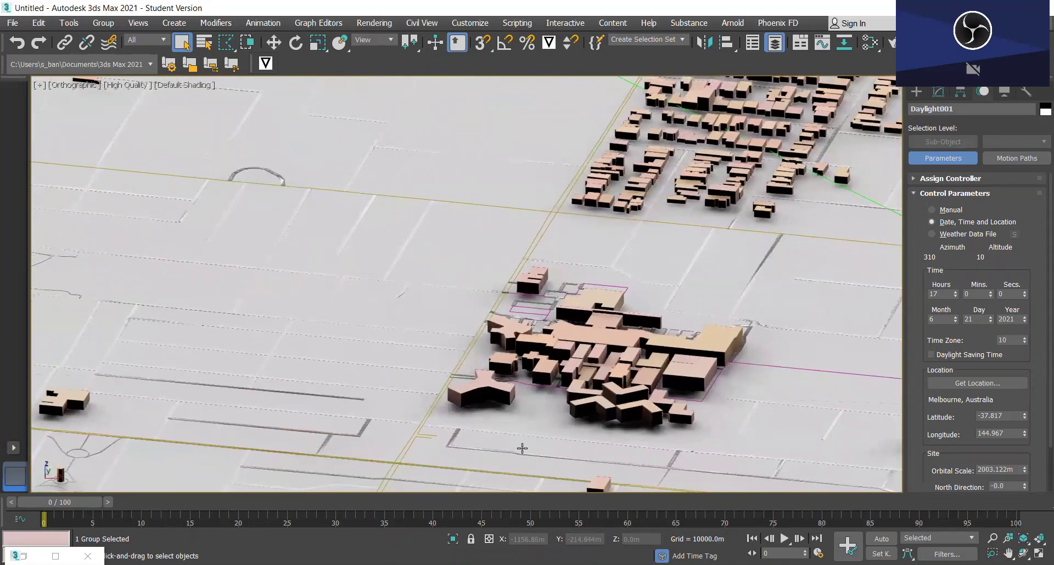
# Inspect a building cluster from near top-down, then open Arnold Render Setup (single frame, 640×480)
pyautogui.keyDown('alt'); pyautogui.moveTo(522, 449); pyautogui.dragTo(536, 447, button='middle'); pyautogui.keyUp('alt')
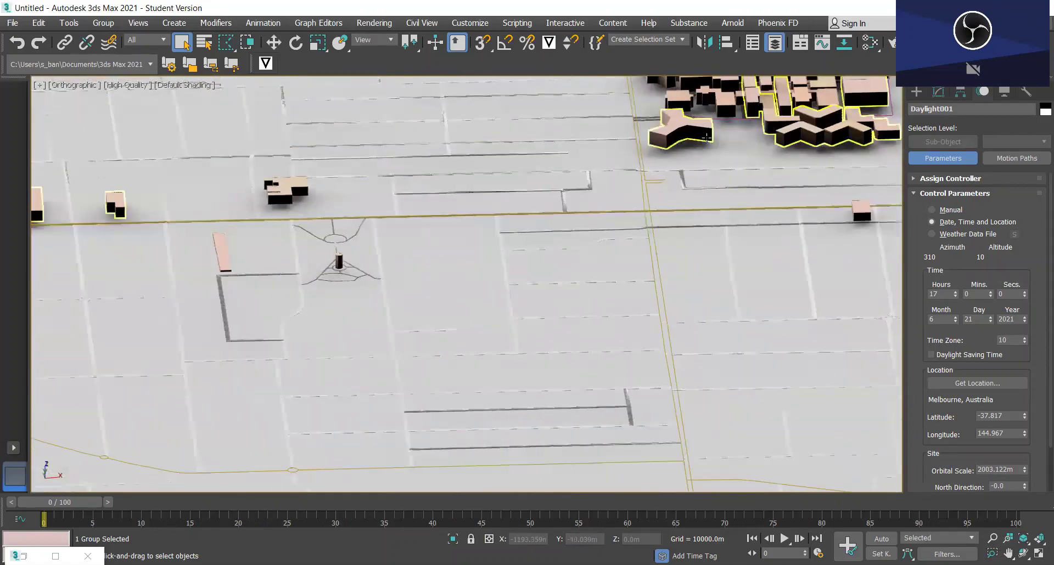
pyautogui.click(736, 190)
pyautogui.moveTo(733, 194); pyautogui.dragTo(516, 325, button='middle')
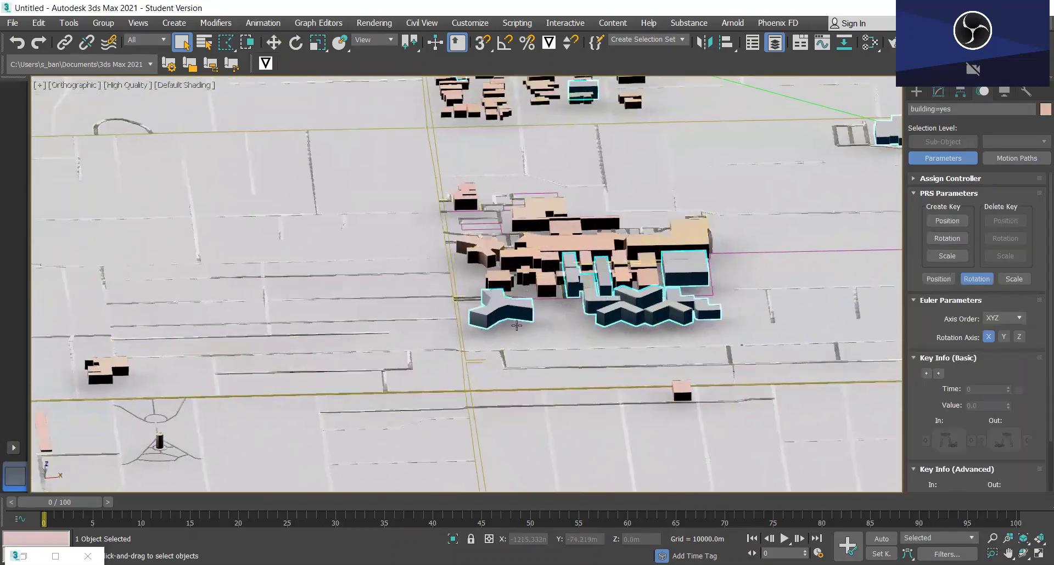
pyautogui.click(568, 339)
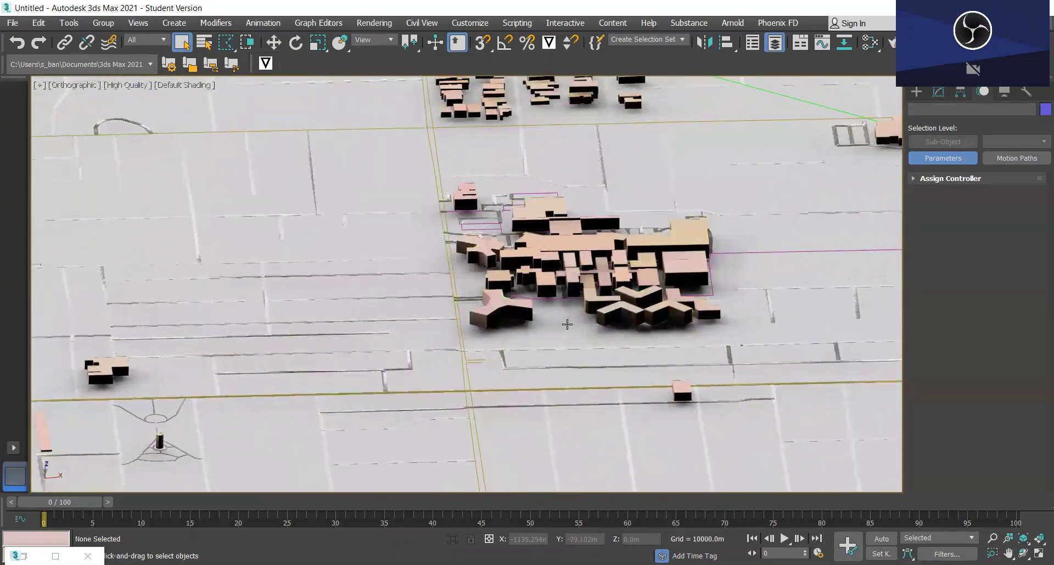
pyautogui.scroll(3, 568, 327)
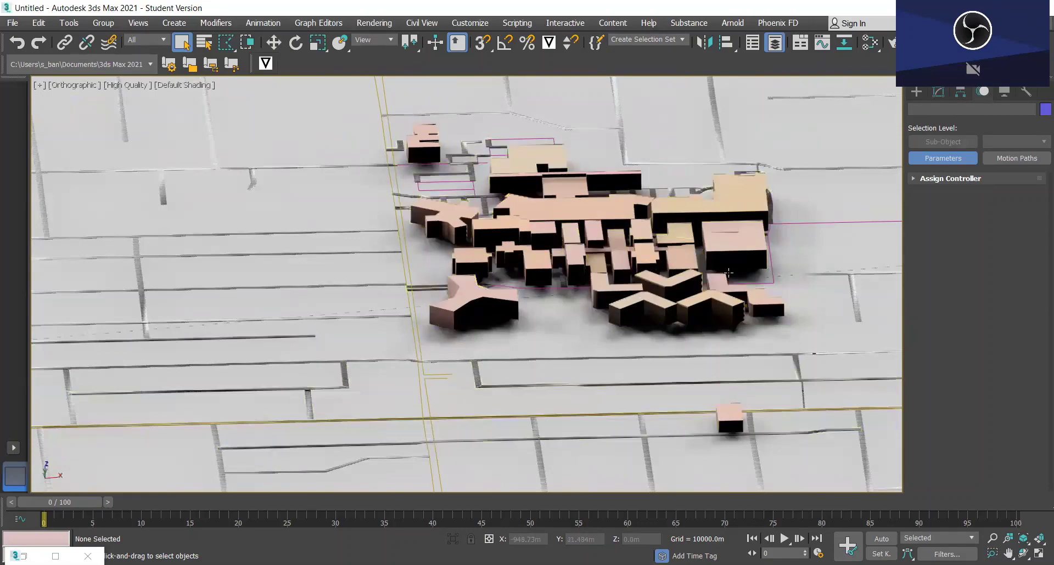
pyautogui.scroll(-10, 729, 272)
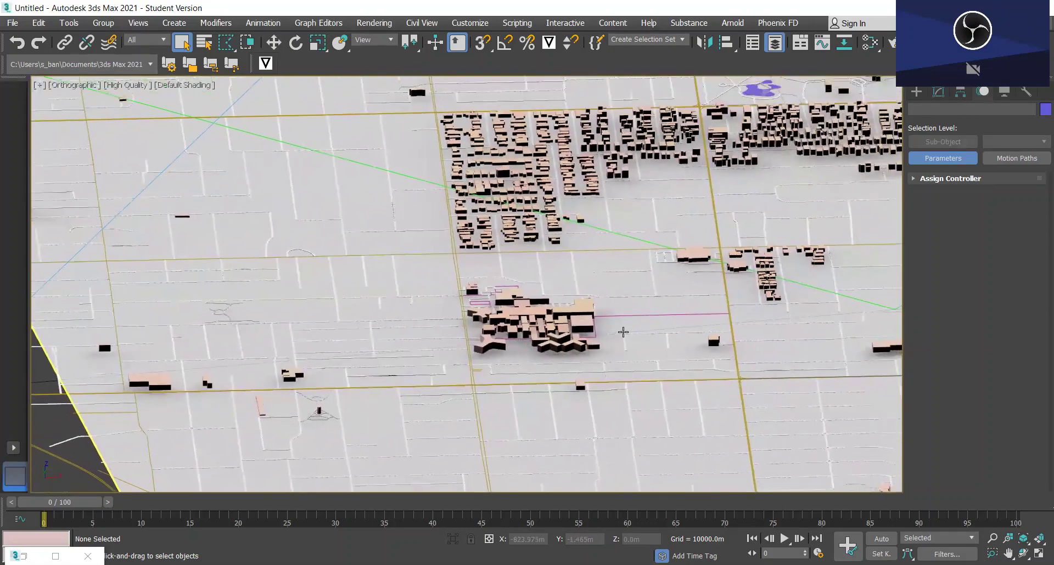
pyautogui.scroll(8, 623, 332)
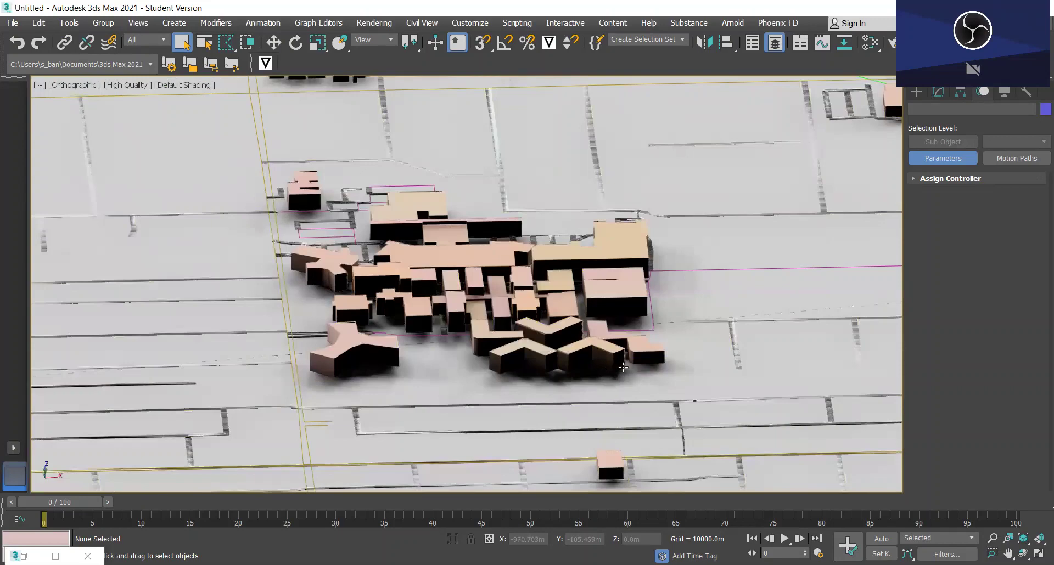
pyautogui.click(890, 43)
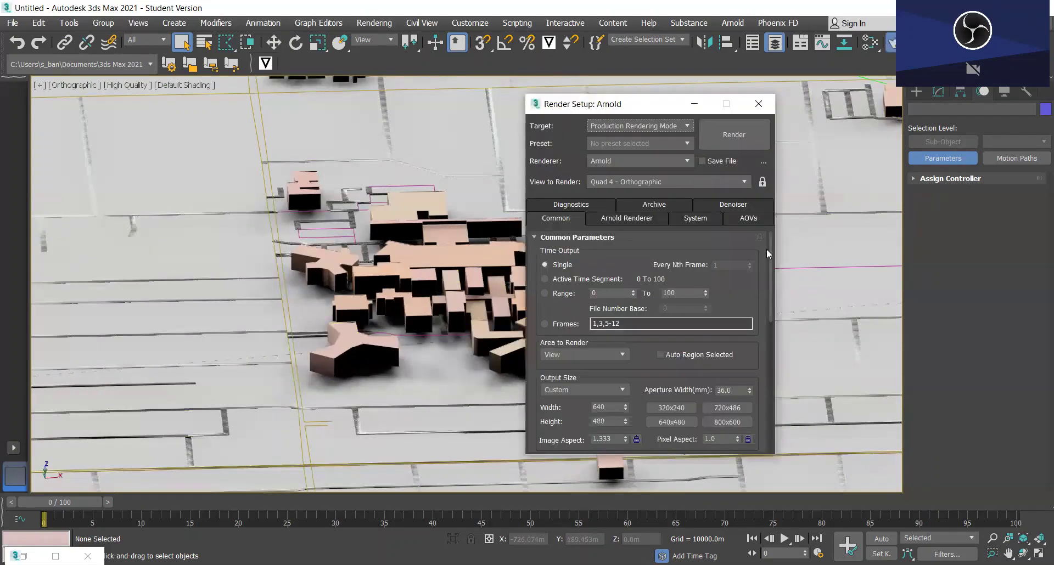